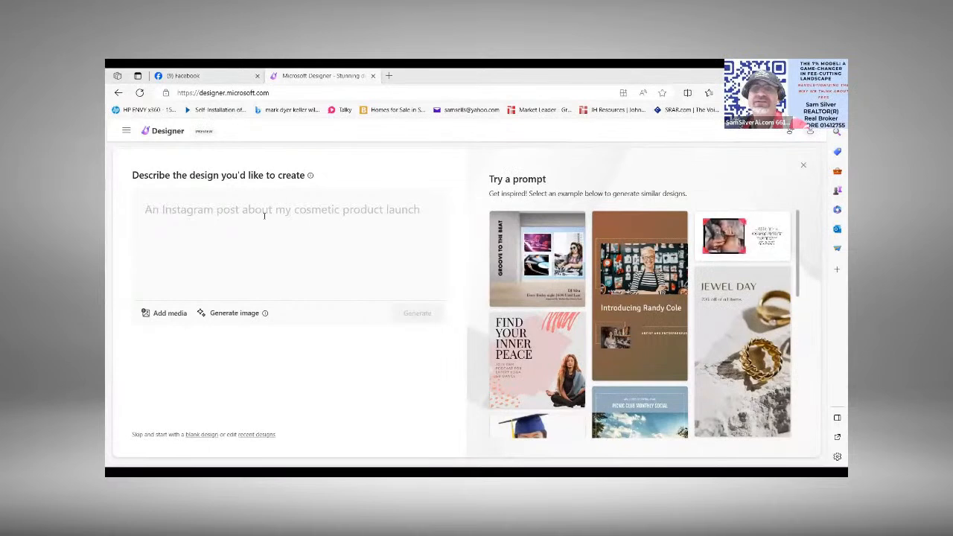
Step: Describe the design as "weight loss linked in post" and generate designs from that prompt
left_click(207, 208)
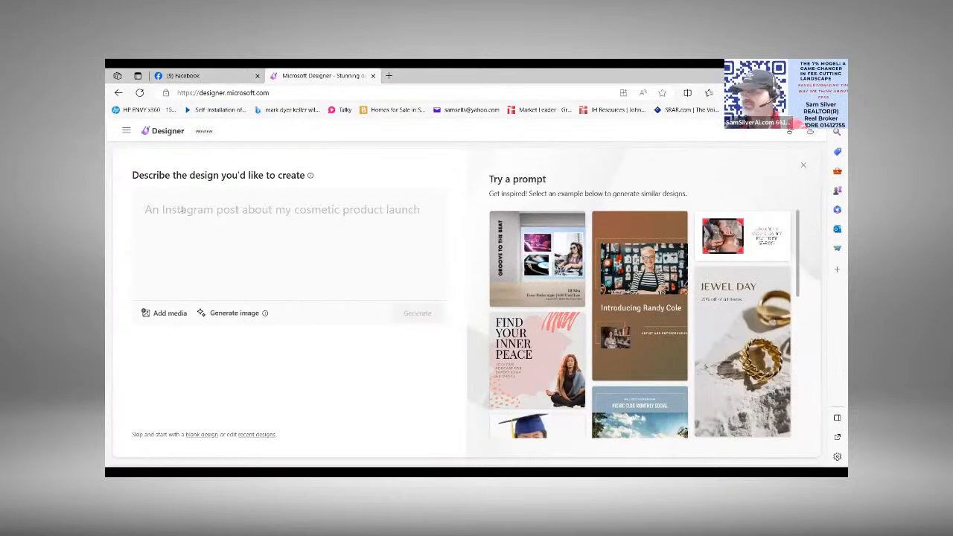
type("we")
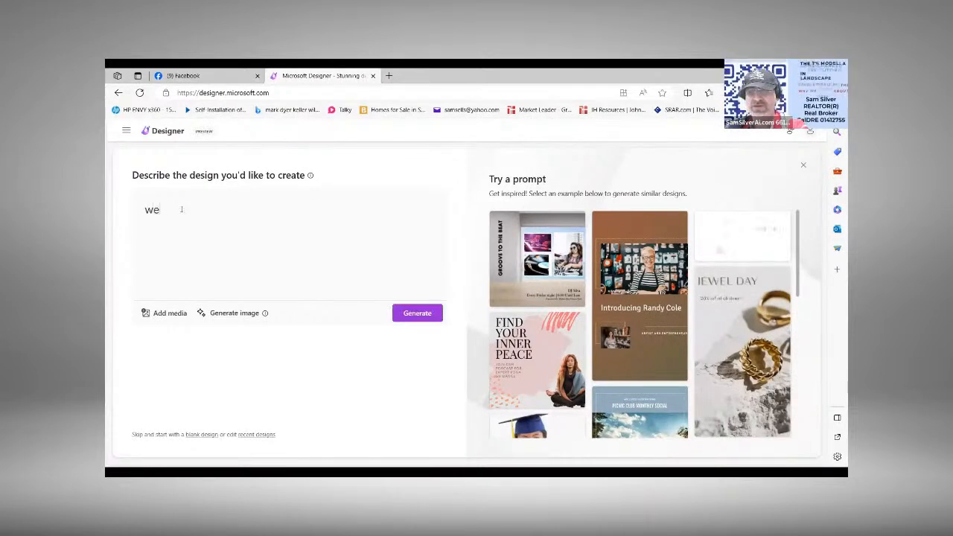
type("ight loss ")
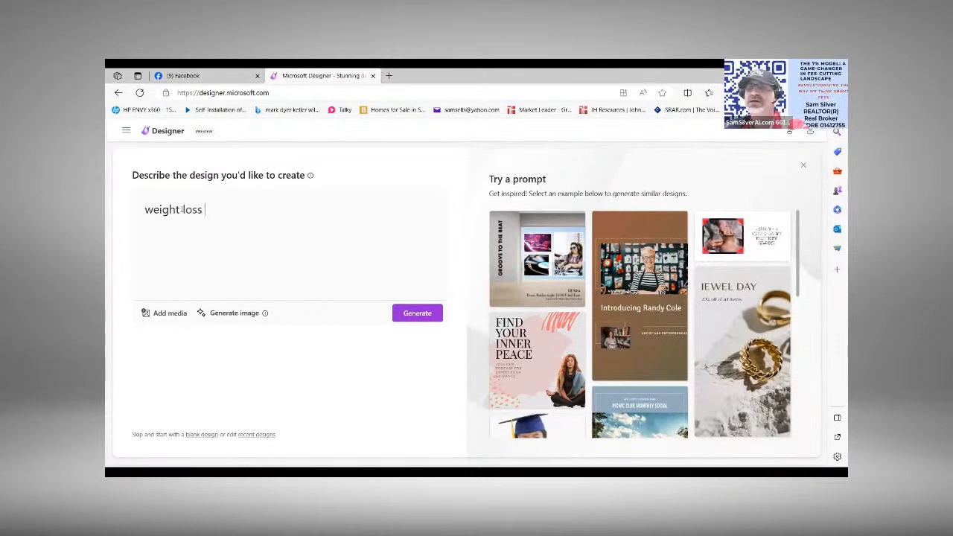
type("linked in post")
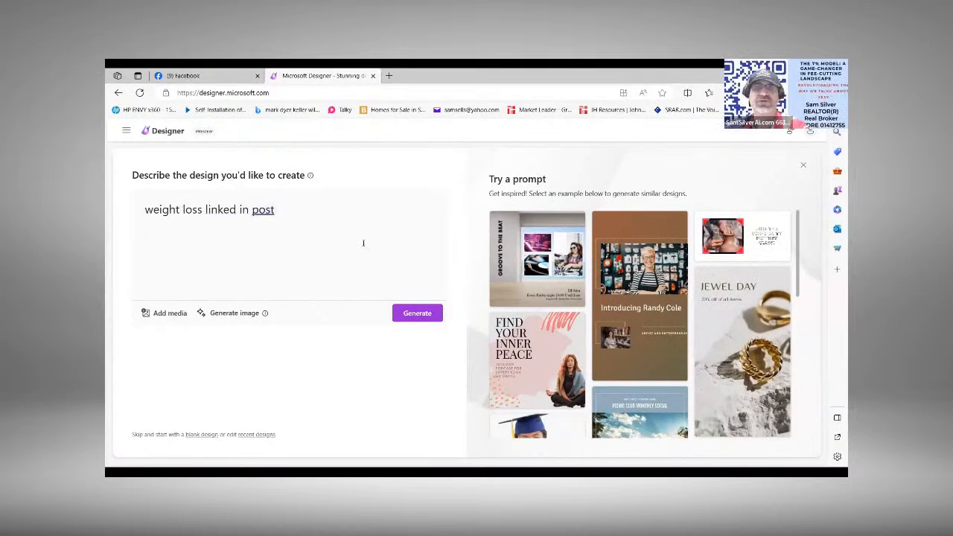
left_click(409, 314)
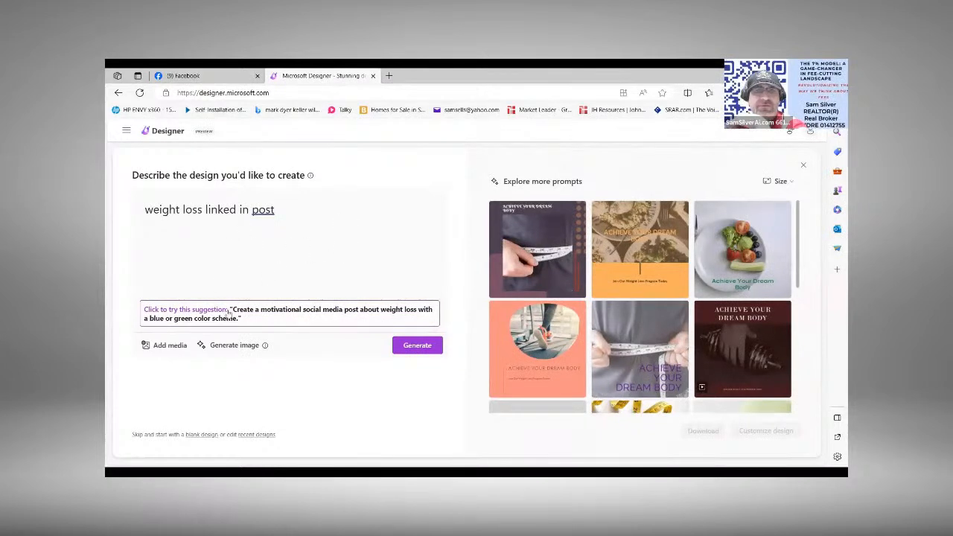
Step: Adopt the suggested prompt for a motivational weight loss social media post in blue or green, and regenerate the designs
left_click(310, 318)
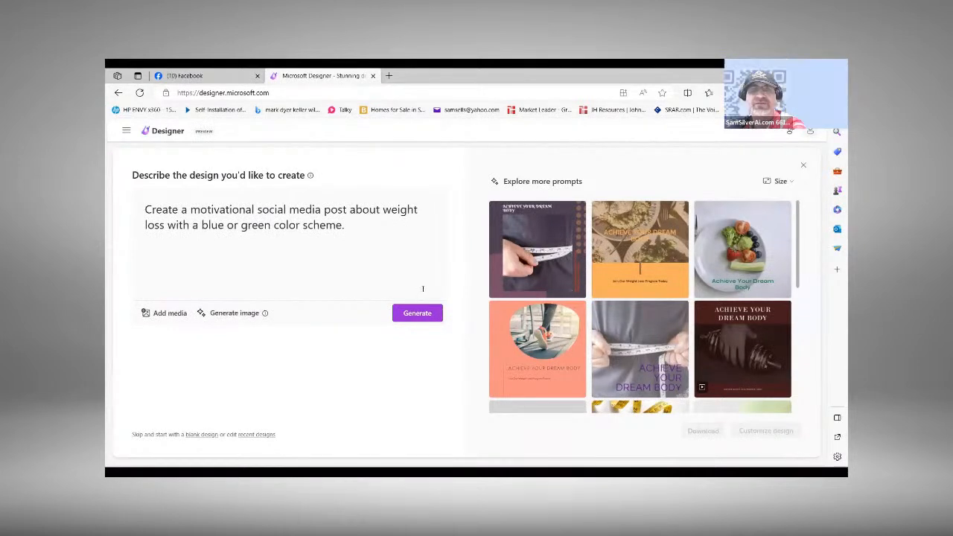
left_click(418, 314)
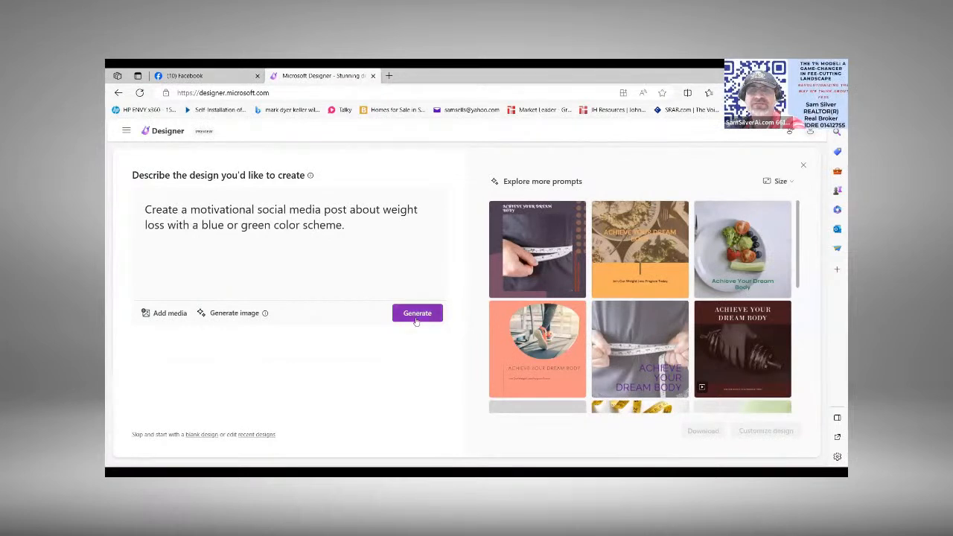
left_click(416, 322)
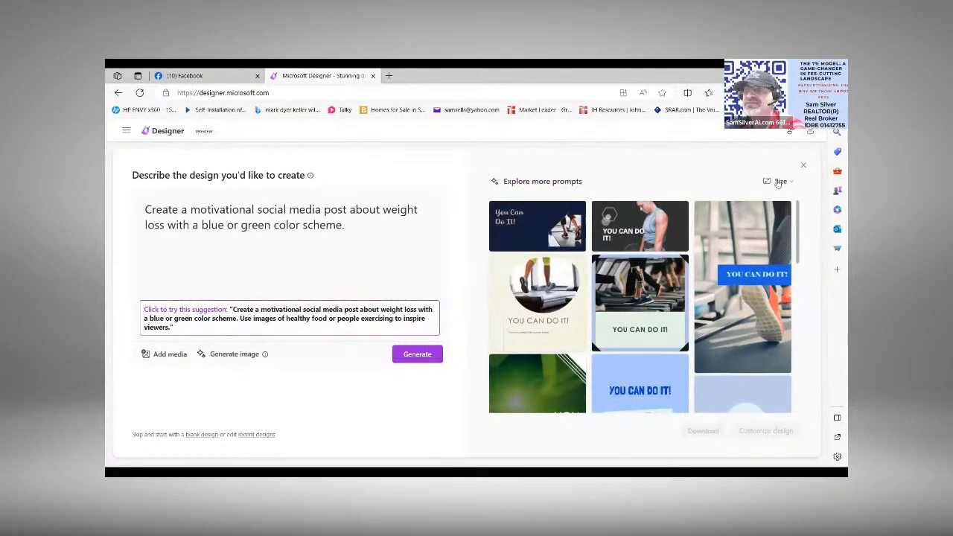
Step: Set the design size to Portrait and open the blue "You Can Do It!" treadmill design for customization
left_click(779, 182)
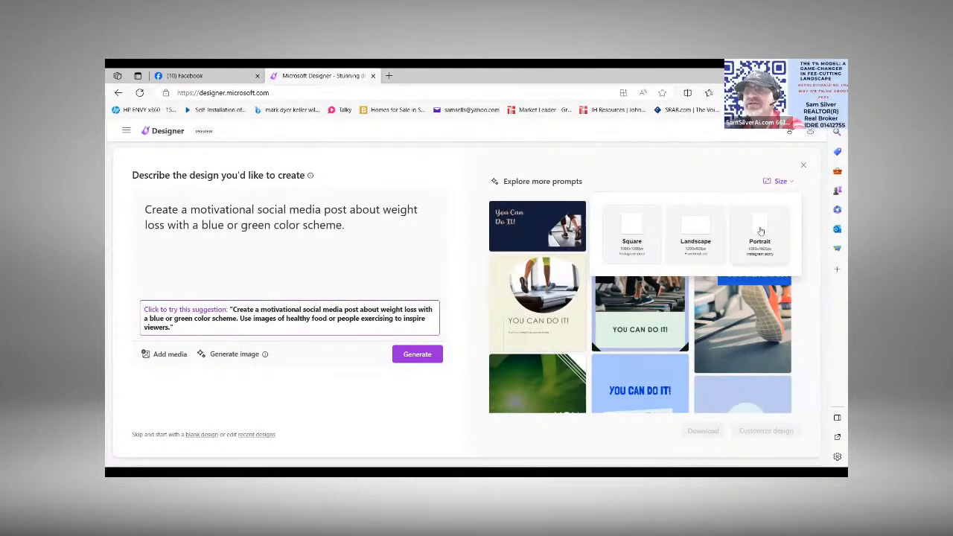
left_click(761, 231)
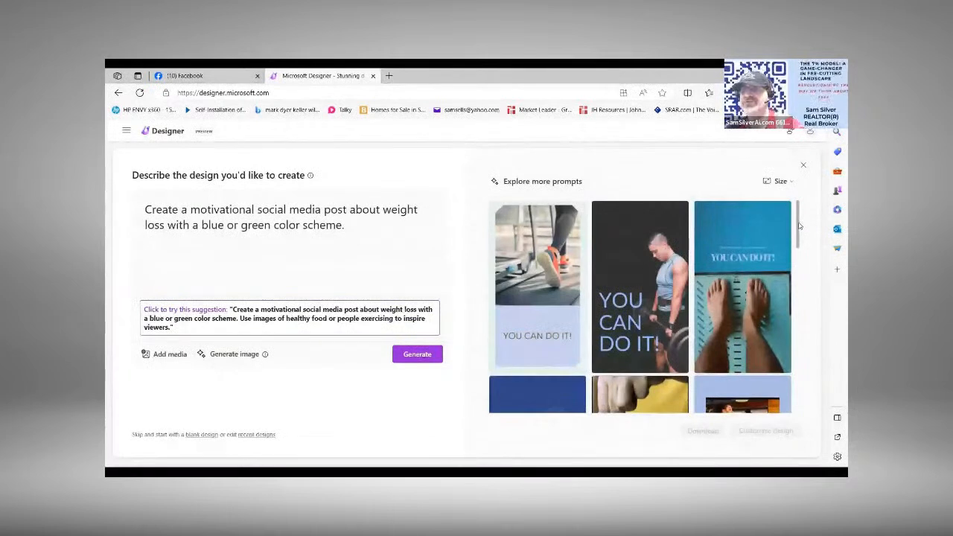
left_click_drag(799, 226, 802, 392)
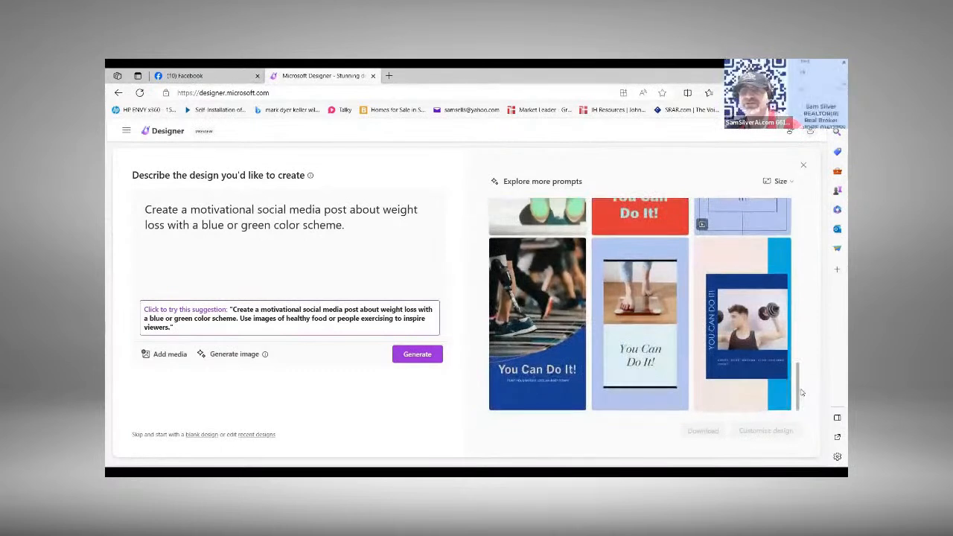
left_click(520, 378)
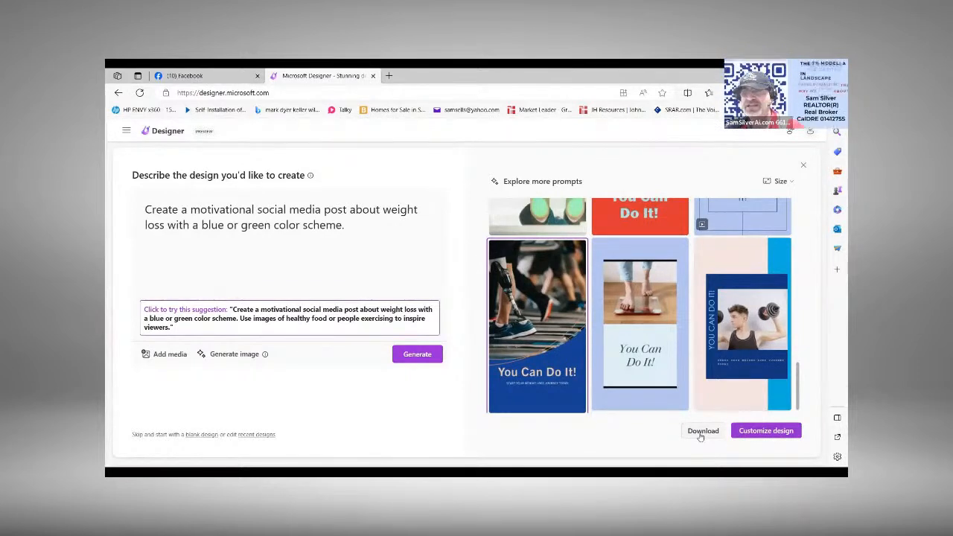
left_click(773, 435)
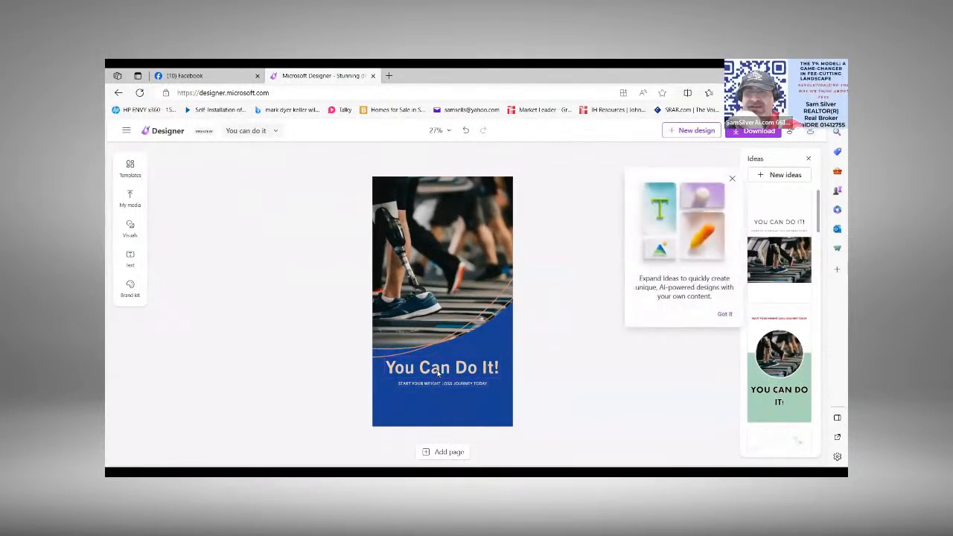
Step: In the headline, replace "You" with "WE" and insert "ALL" before "Do It!"
left_click(438, 374)
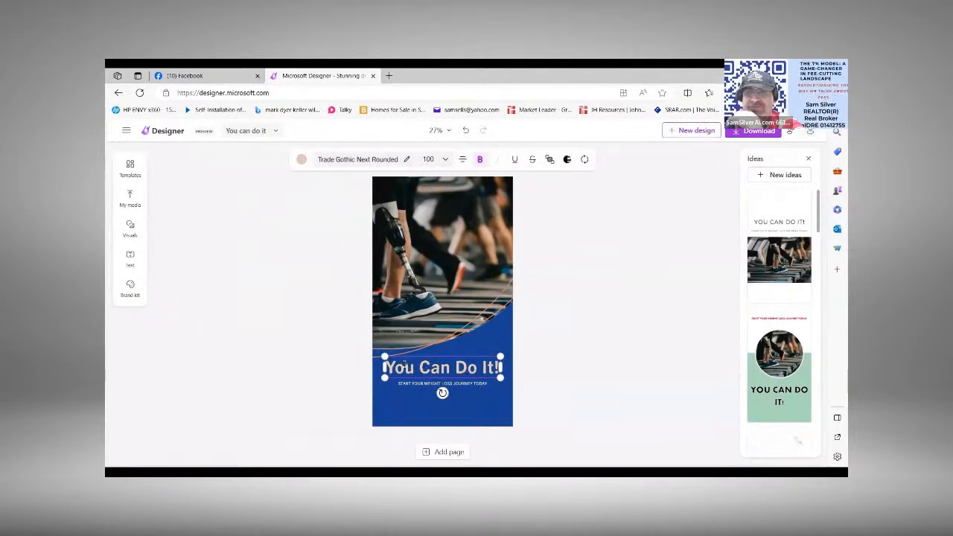
double_click(405, 365)
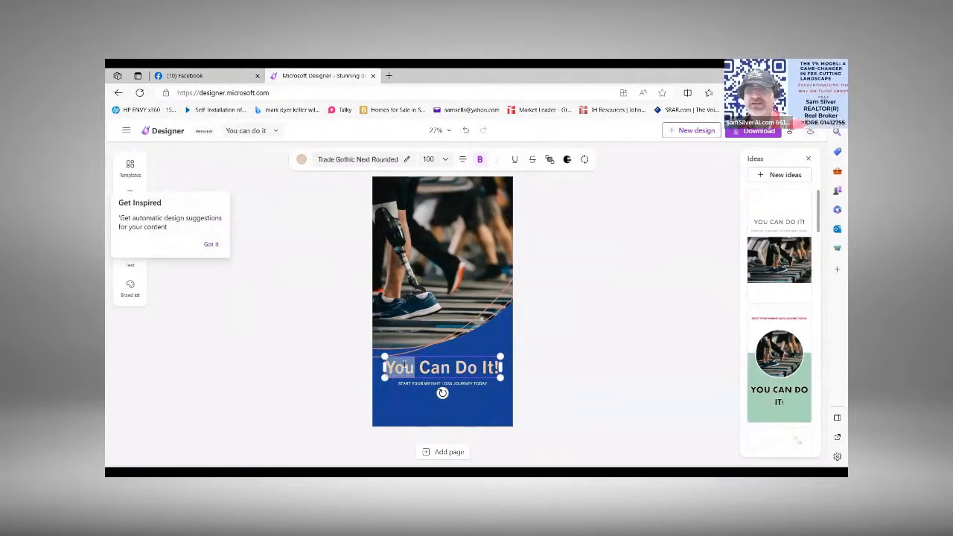
left_click(211, 245)
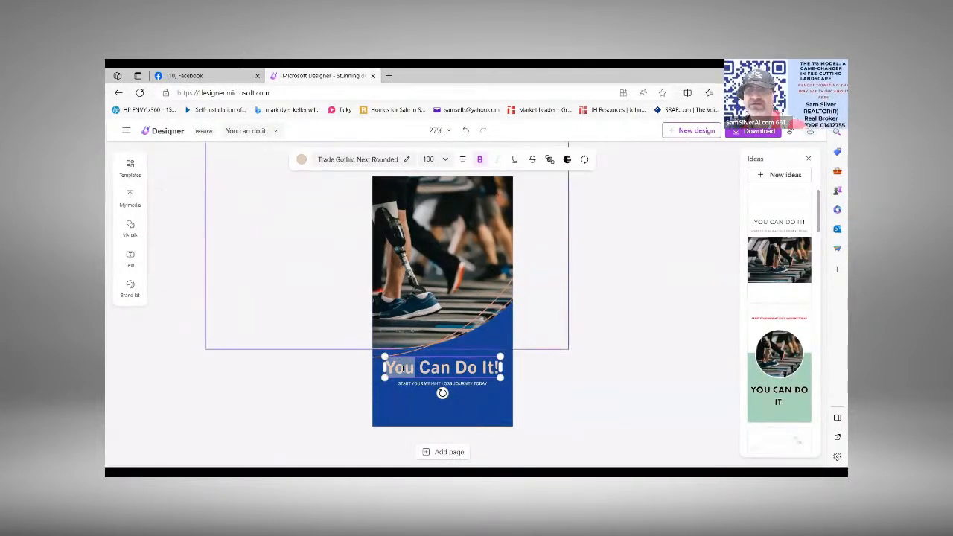
type("WE")
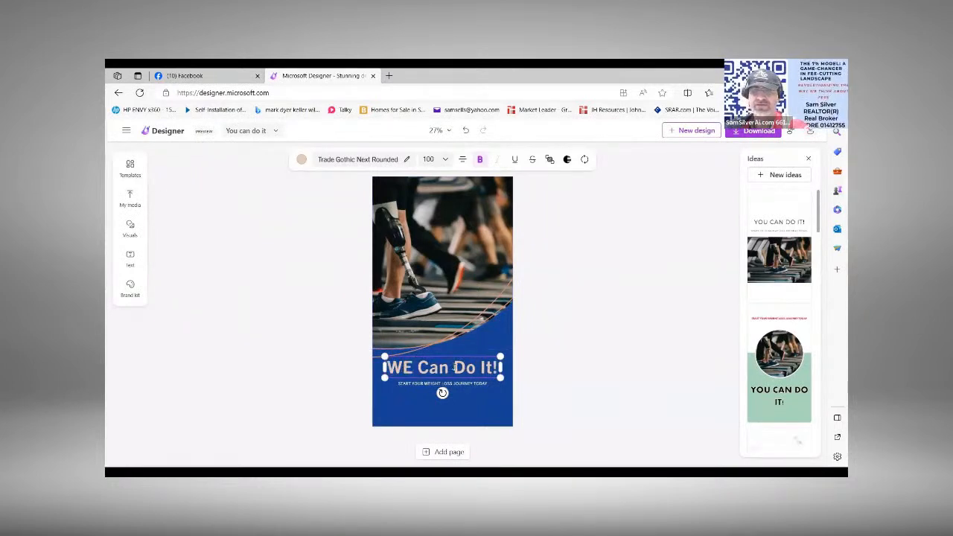
left_click(454, 367)
type("ALL")
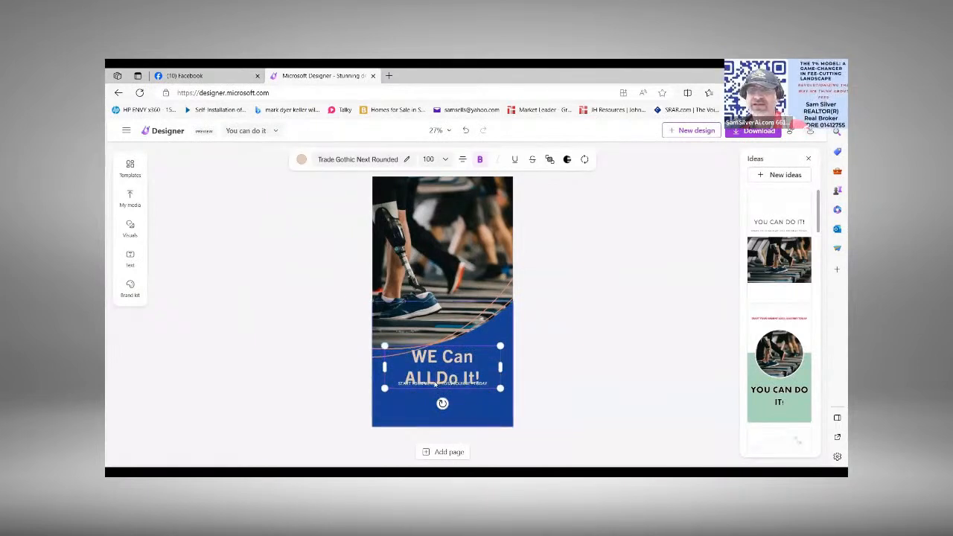
Step: Move the "Start your weight loss journey today" subtitle down so it clears the two-line headline
left_click(435, 381)
left_click(437, 380)
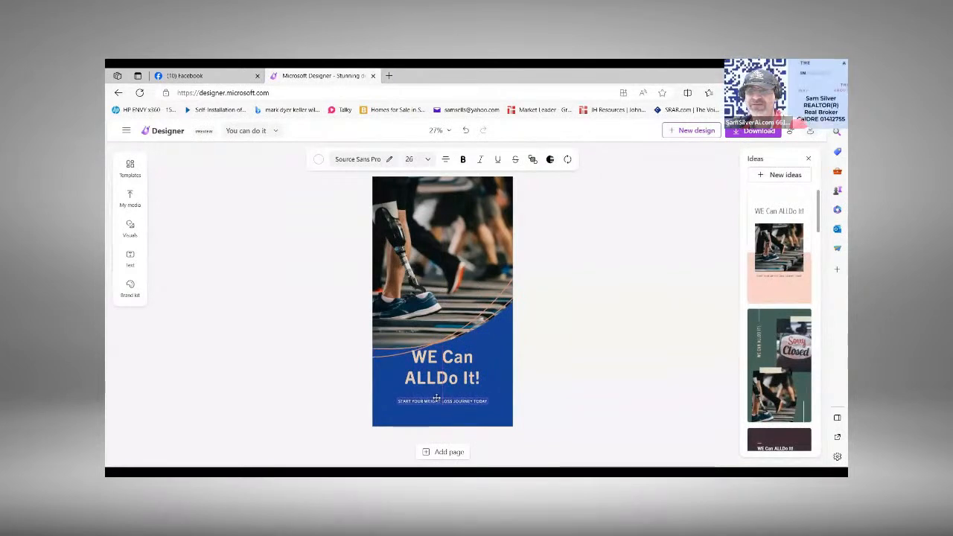
left_click(436, 400)
Step: Add a space between "ALL" and "Do" so the headline reads "WE Can ALL Do It!"
left_click(438, 383)
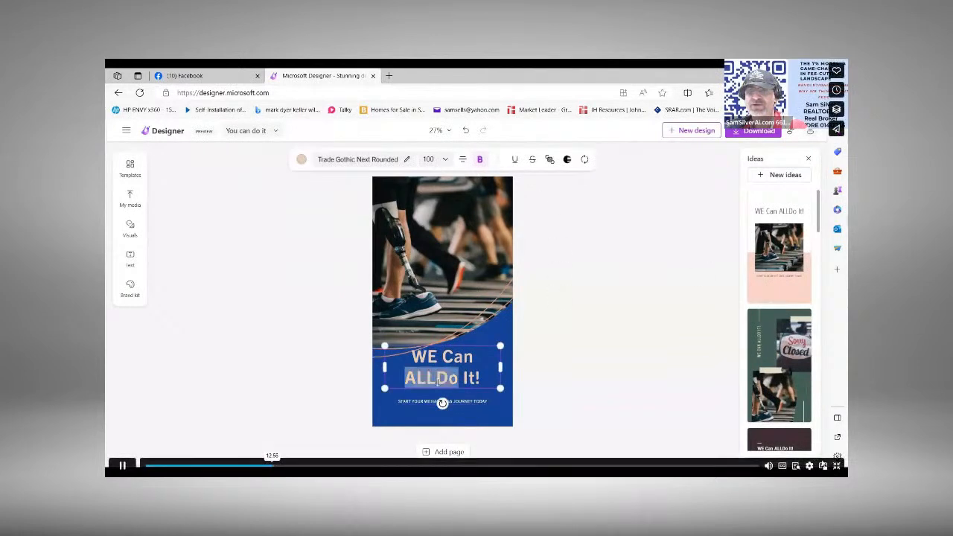
left_click(438, 378)
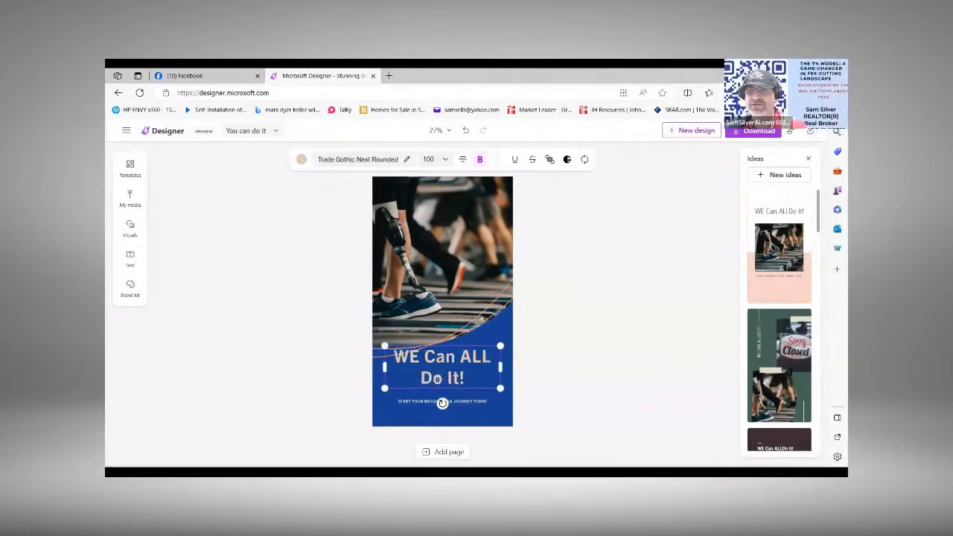
left_click(542, 383)
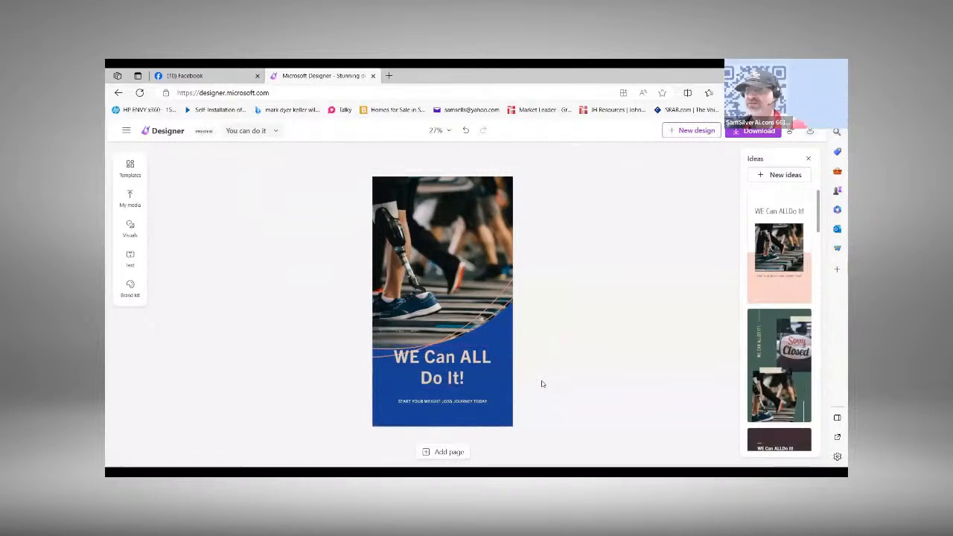
Step: Generate new design ideas and apply the cream layout with a centred photo and script headline
left_click(779, 174)
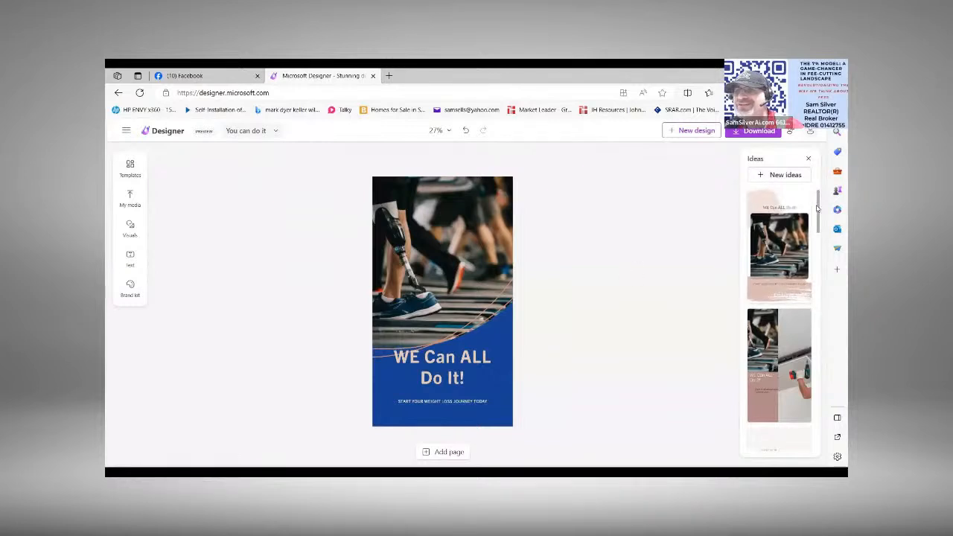
left_click_drag(818, 209, 818, 250)
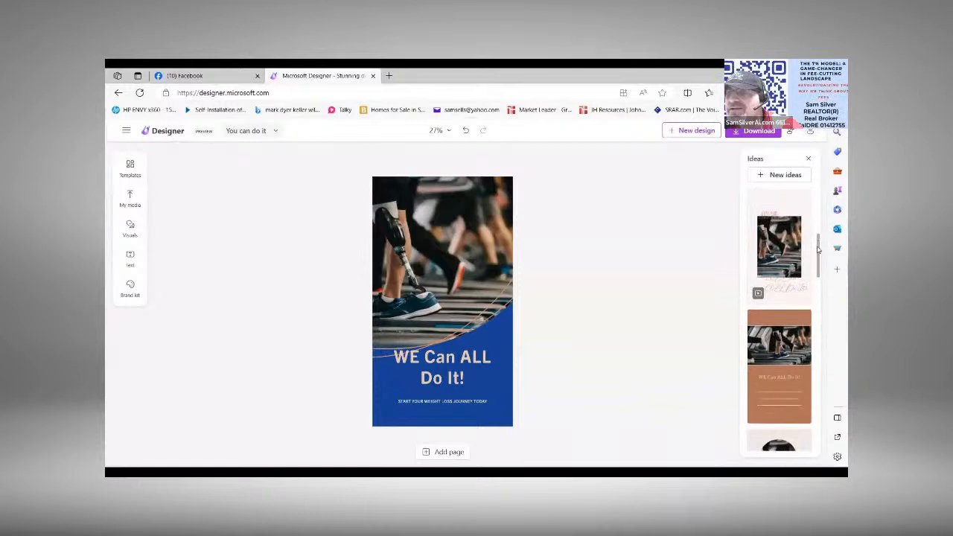
left_click(776, 260)
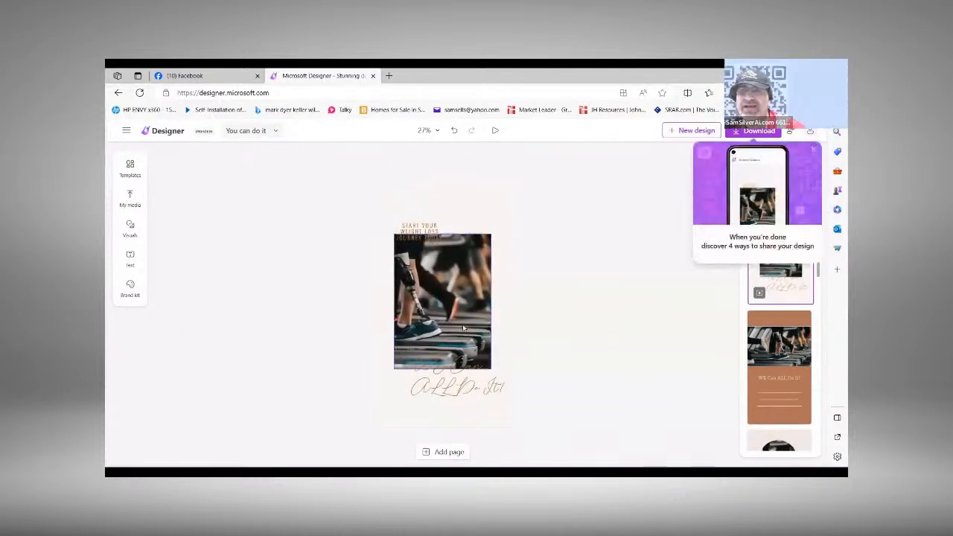
Step: Shift the treadmill photo to the right within its crop frame to bring the prosthetic leg closer to the centre
double_click(462, 324)
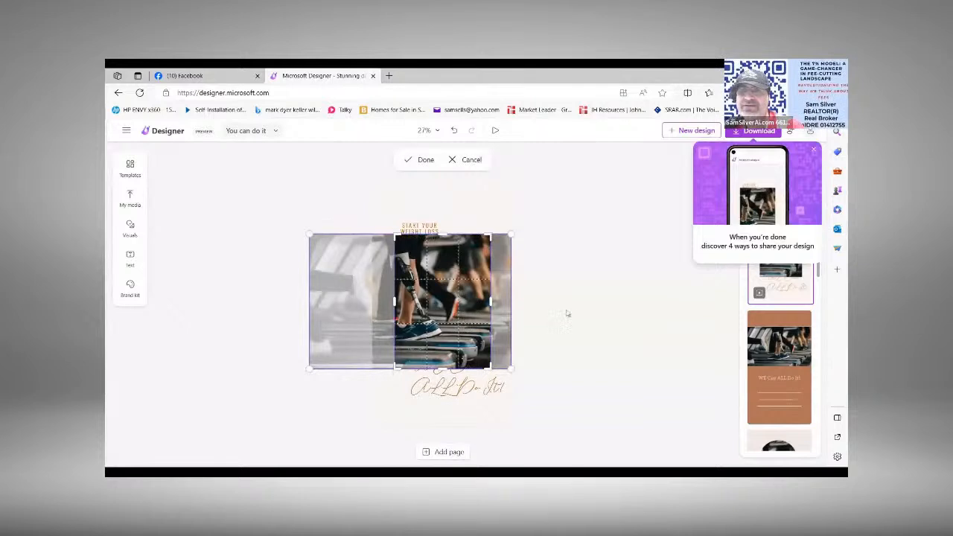
left_click(591, 316)
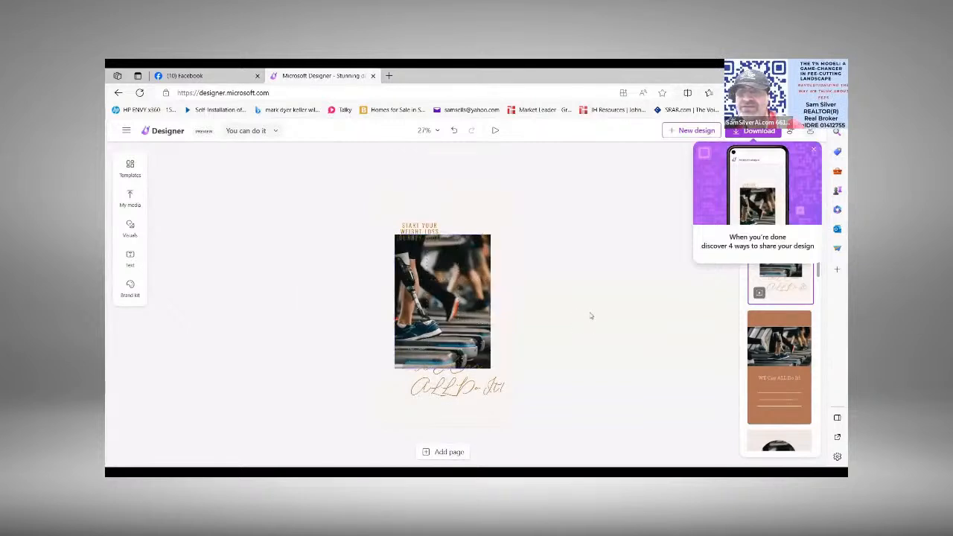
double_click(443, 305)
left_click_drag(443, 306, 472, 315)
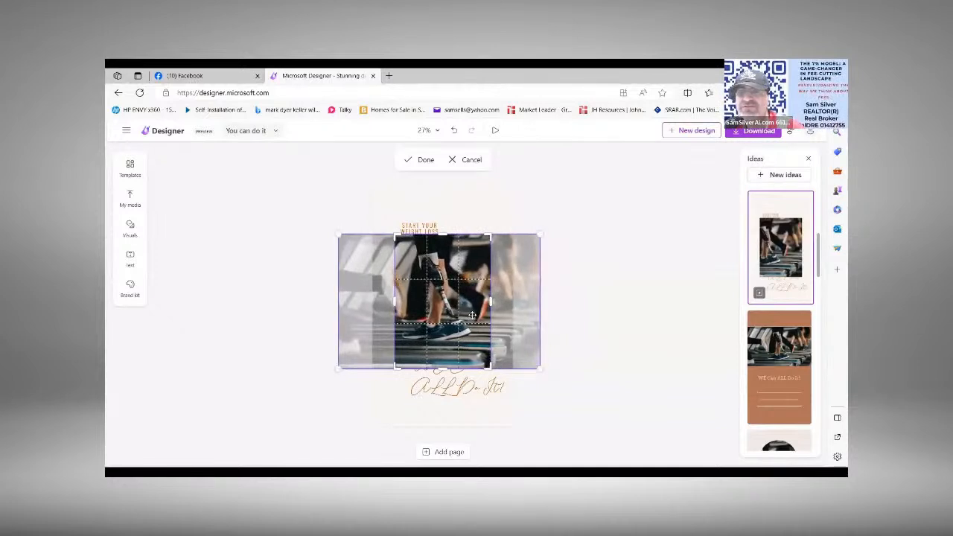
left_click(610, 302)
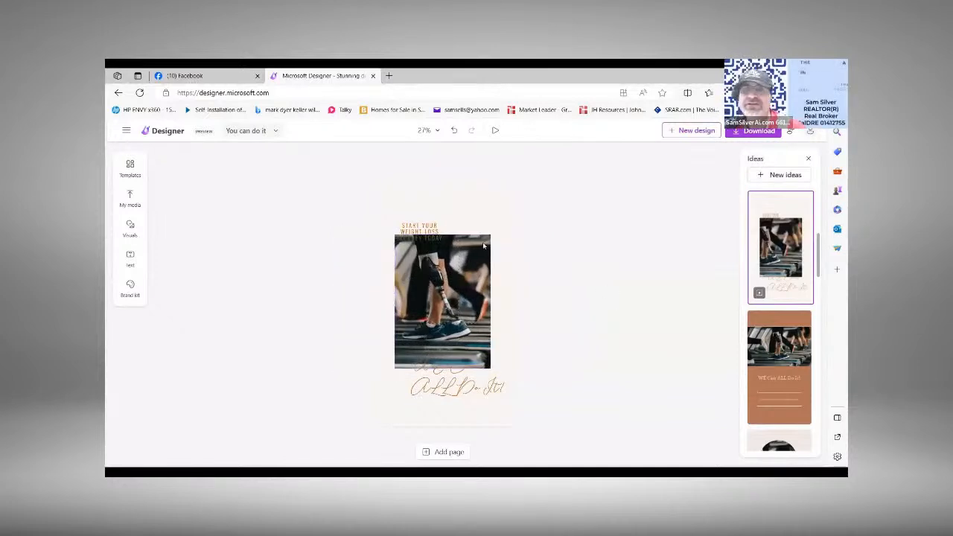
Step: Move the weight loss subtitle down so it sits entirely over the upper part of the photo
mouse_move(439, 229)
left_mouse_down()
mouse_move(439, 244)
mouse_move(462, 247)
mouse_move(434, 244)
left_mouse_up()
double_click(433, 244)
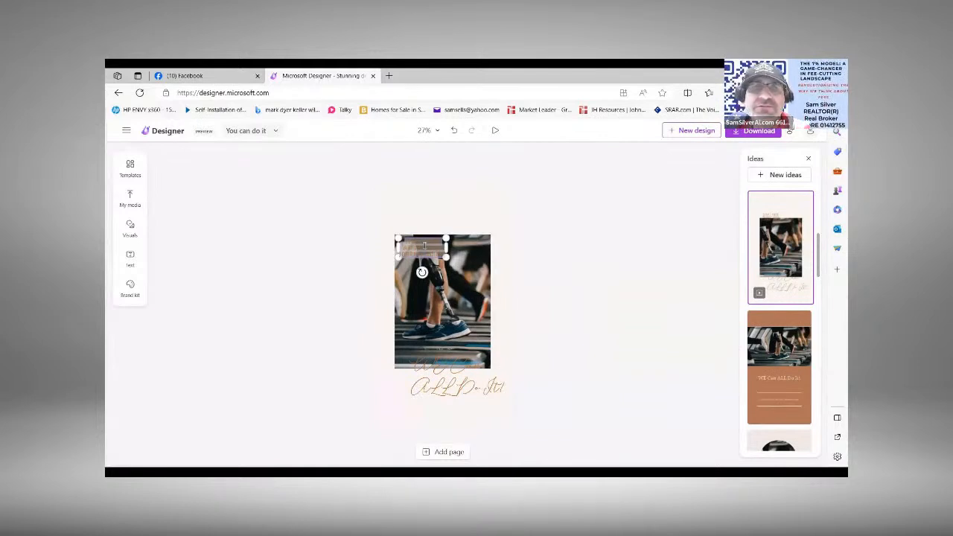
left_click(551, 247)
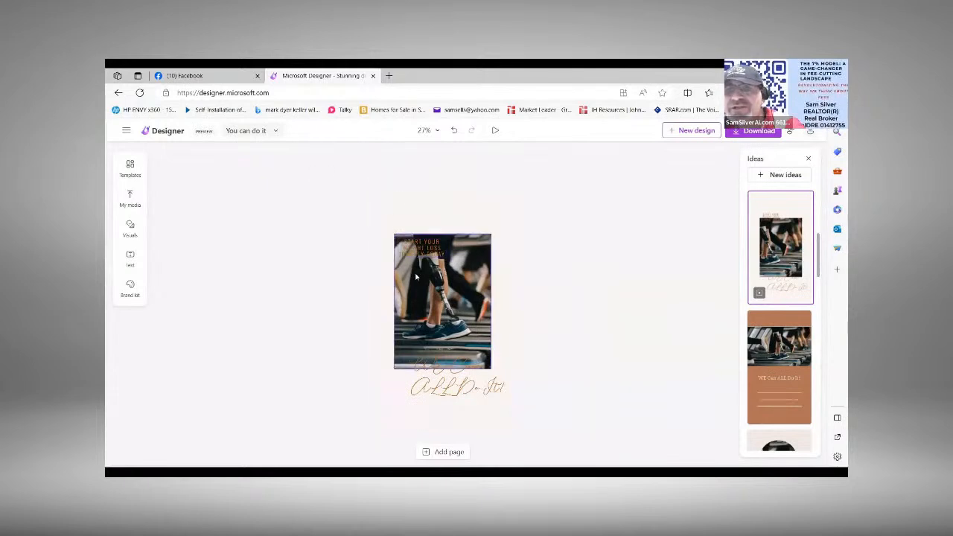
Step: Move the treadmill photo straight up so it no longer overlaps the "WE Can ALL Do It!" script headline
left_click(444, 300)
left_click(373, 294)
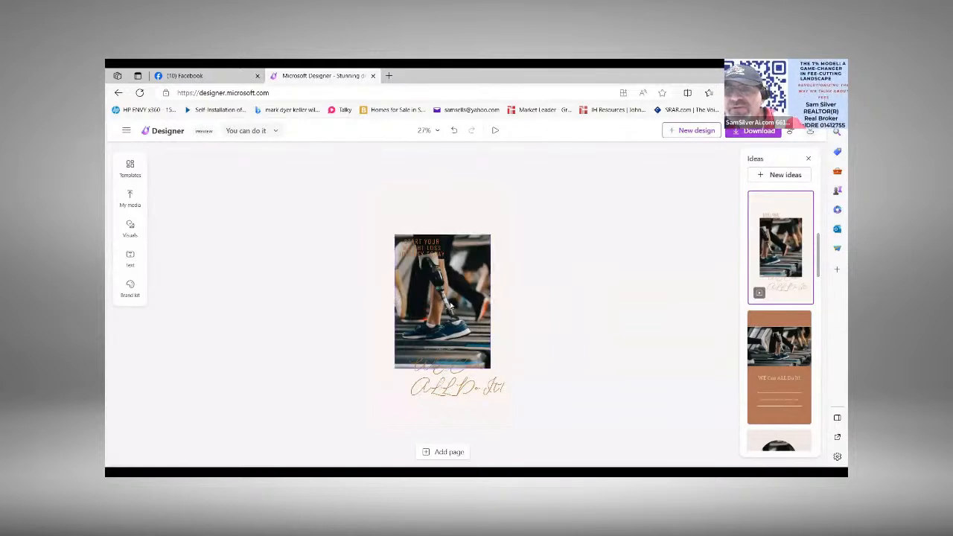
left_click(459, 305)
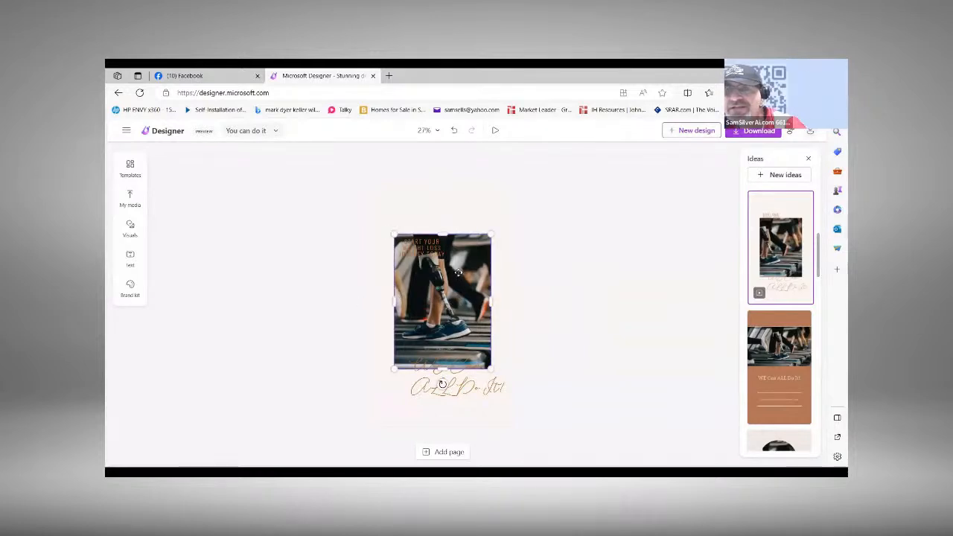
left_click_drag(462, 264, 462, 241)
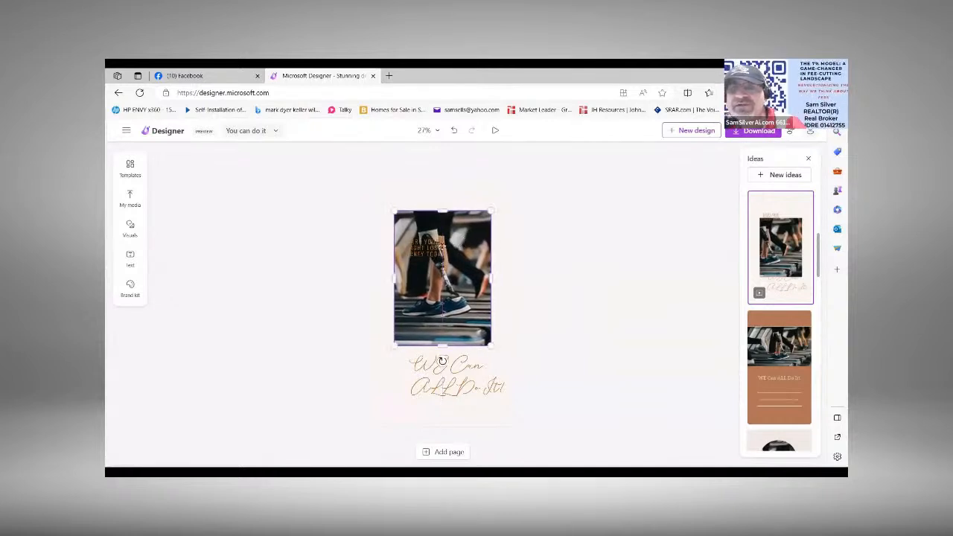
left_click(429, 252)
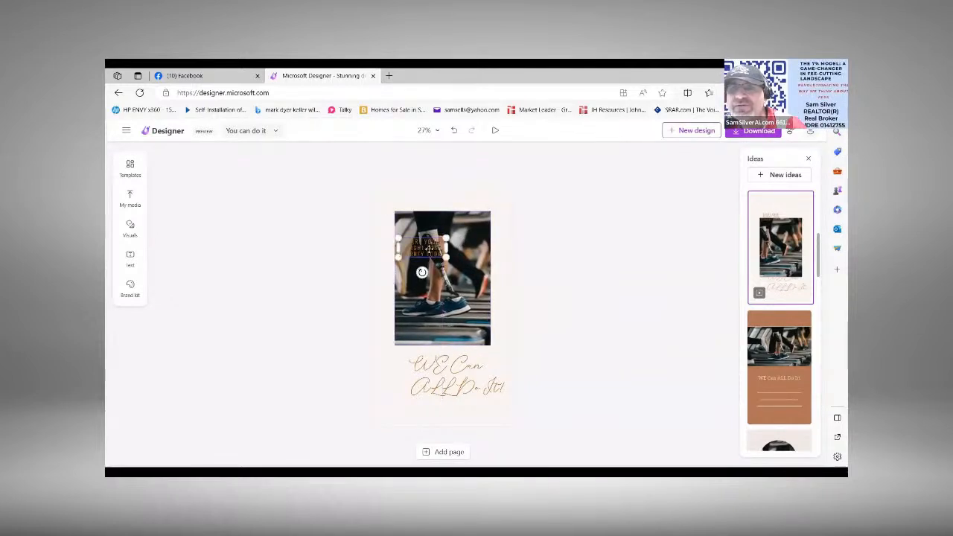
double_click(429, 249)
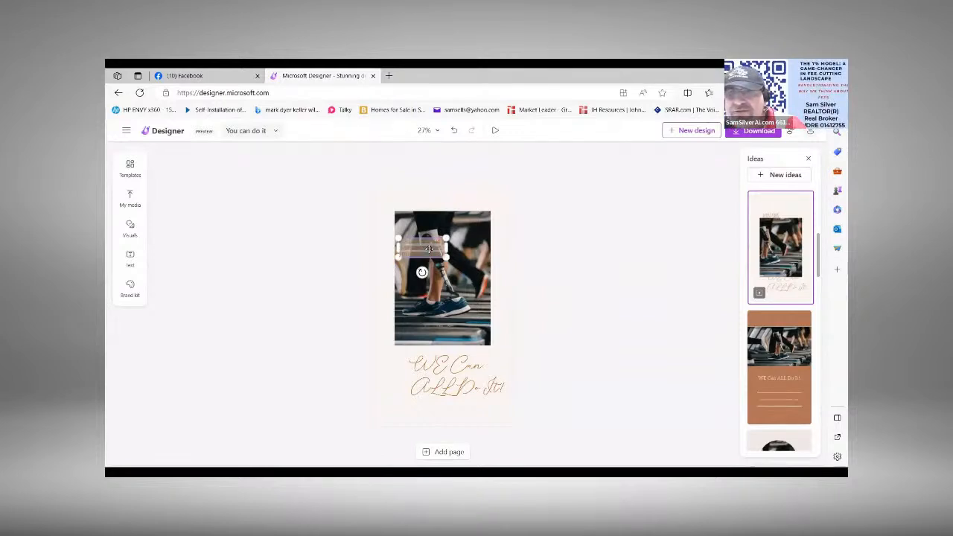
left_click(578, 234)
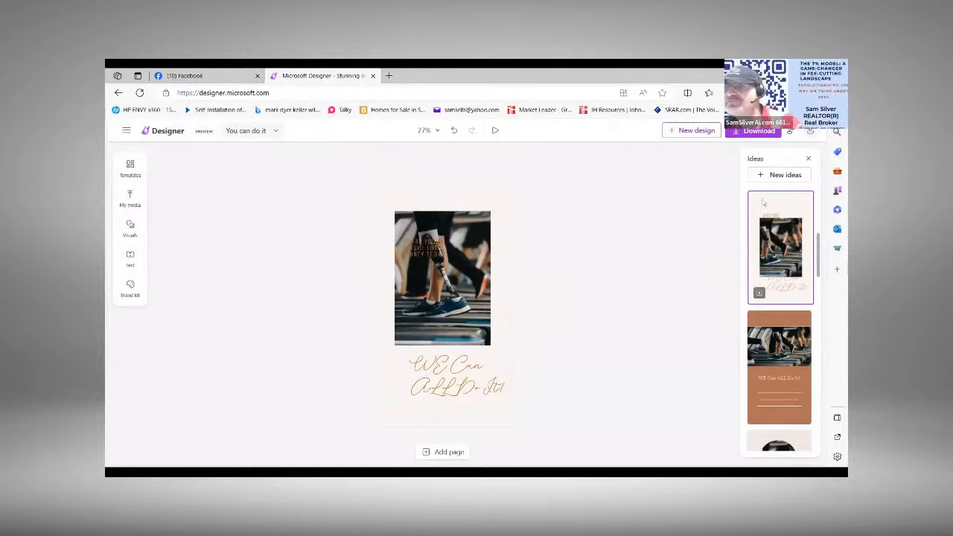
Step: Try the terracotta and split-photo design ideas, and apply the layout with a large treadmill photo above the headline and a grey side strip
left_click(777, 340)
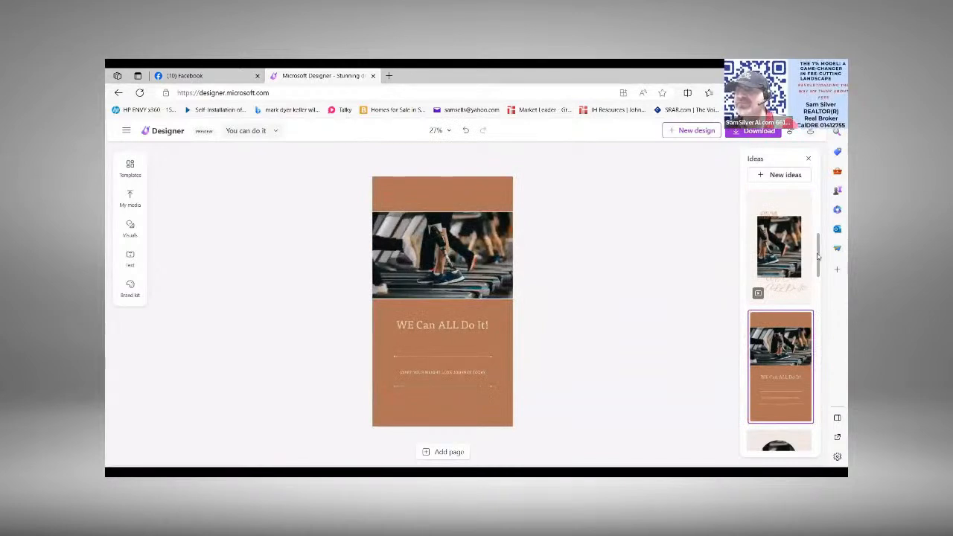
left_click_drag(821, 259, 826, 318)
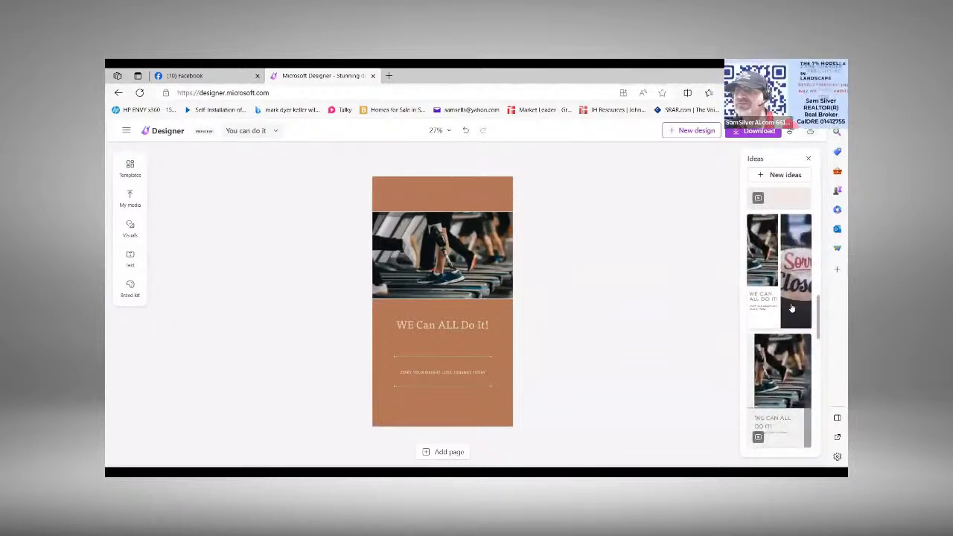
left_click(792, 308)
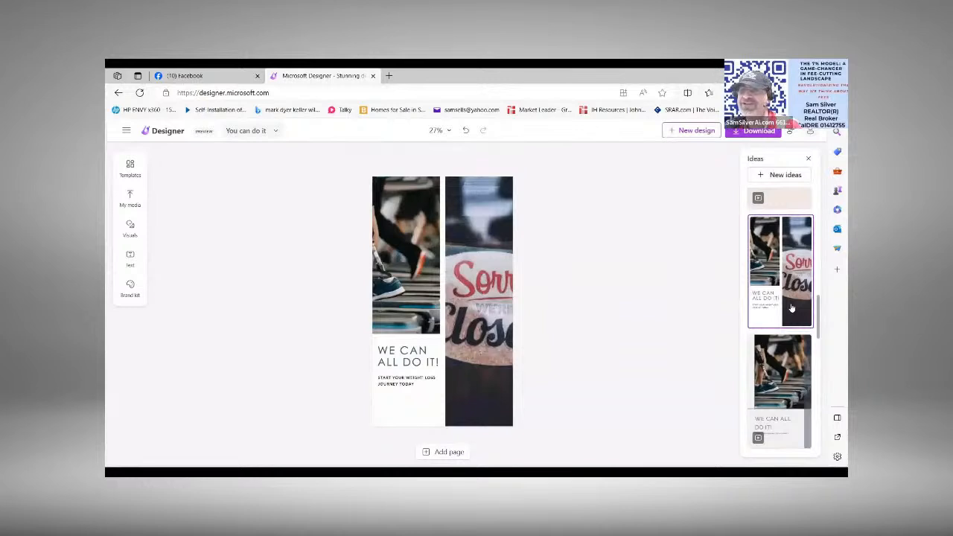
left_click(791, 371)
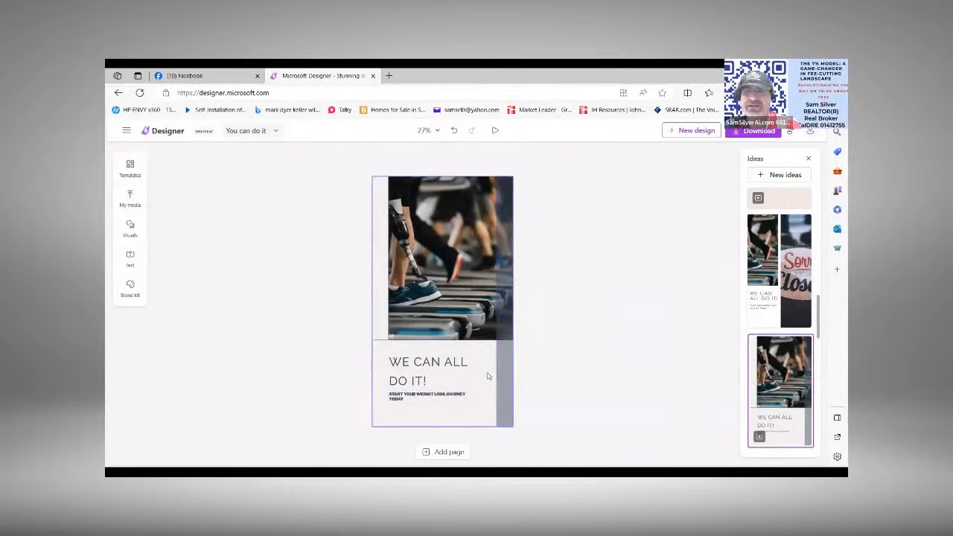
Step: Extend the headline below the photo to read "WE CAN ALL DO IT TOGETHER!"
left_click(423, 380)
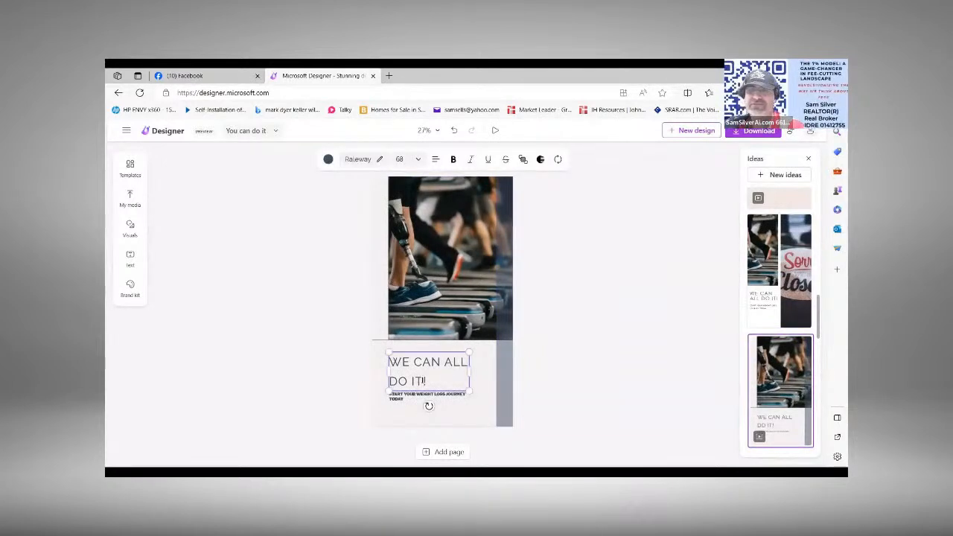
type("TO")
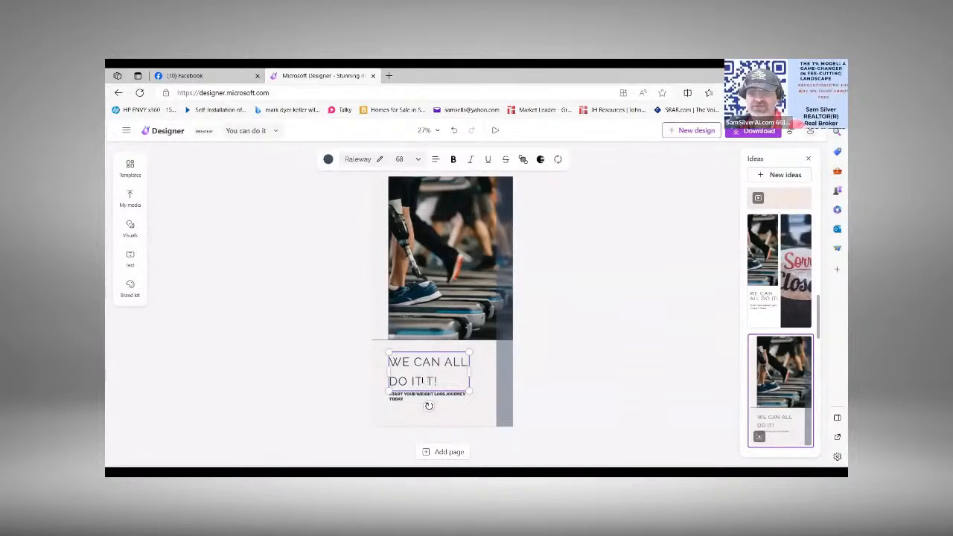
type("GETHER")
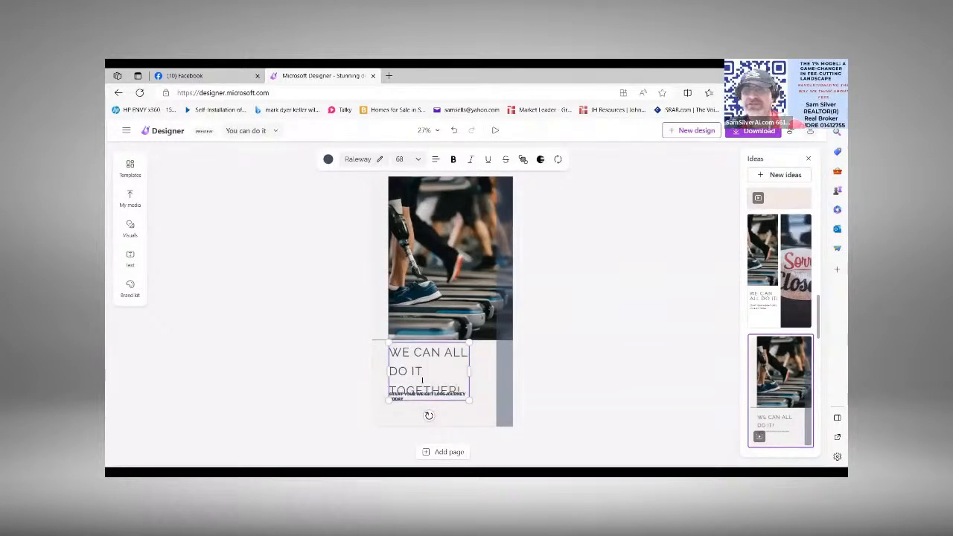
Step: Select the whole headline text and reduce its font size to 48
left_click(417, 160)
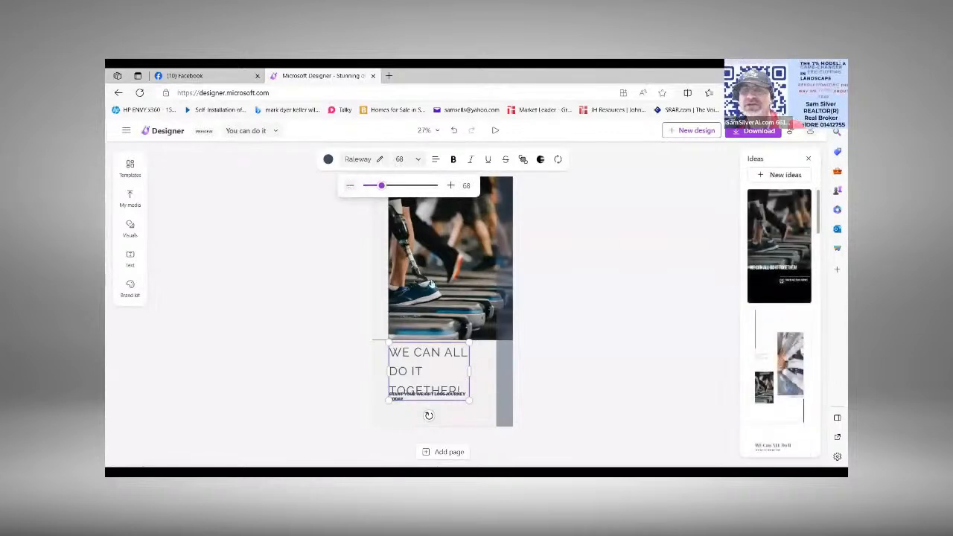
left_click(451, 363)
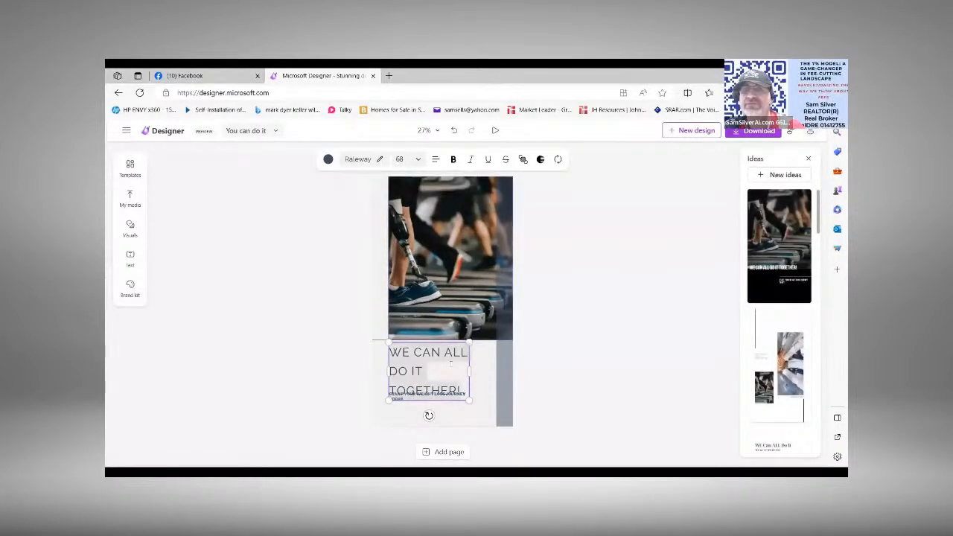
left_click(421, 161)
left_click(347, 186)
left_click(347, 188)
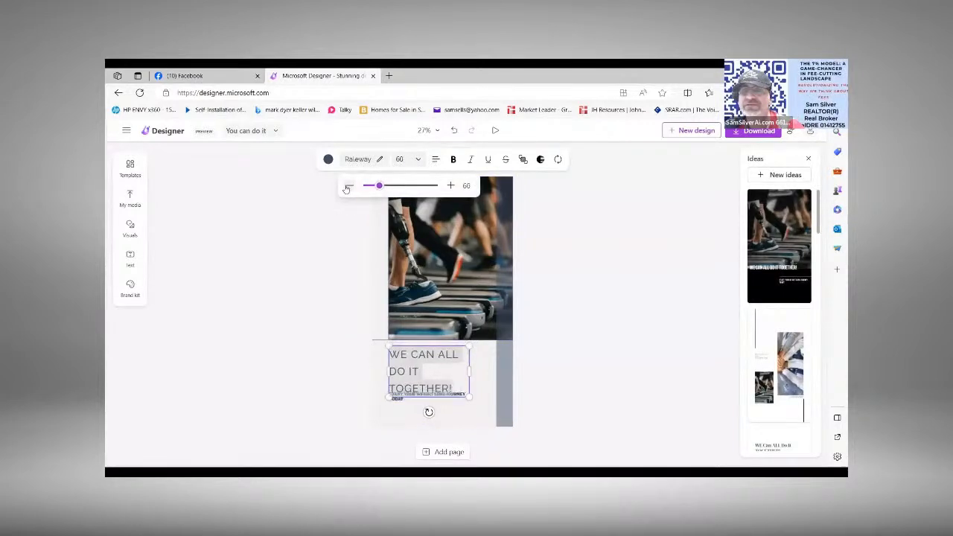
left_click(347, 189)
left_click(347, 188)
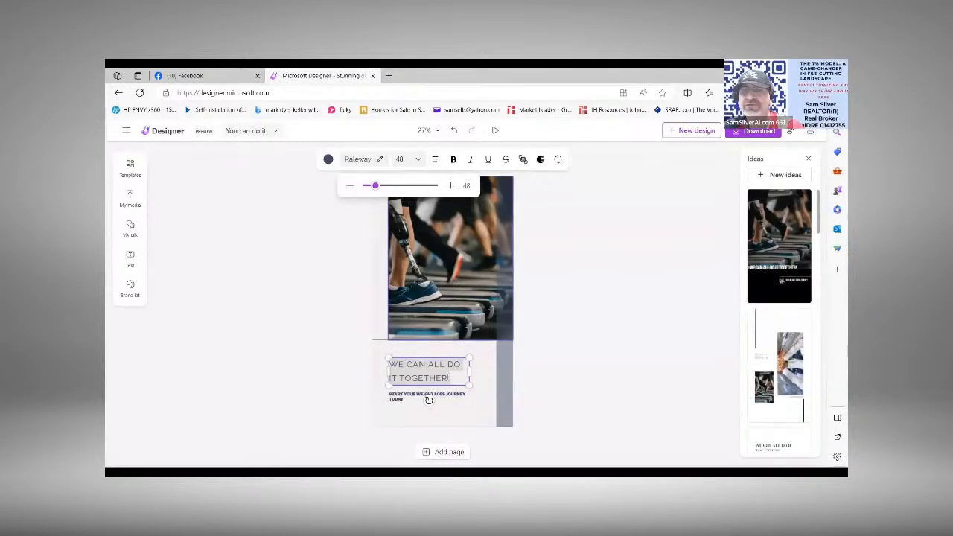
Step: Centre-align the headline and move it slightly up and right to the horizontal middle of the page
left_click(436, 160)
left_click(437, 160)
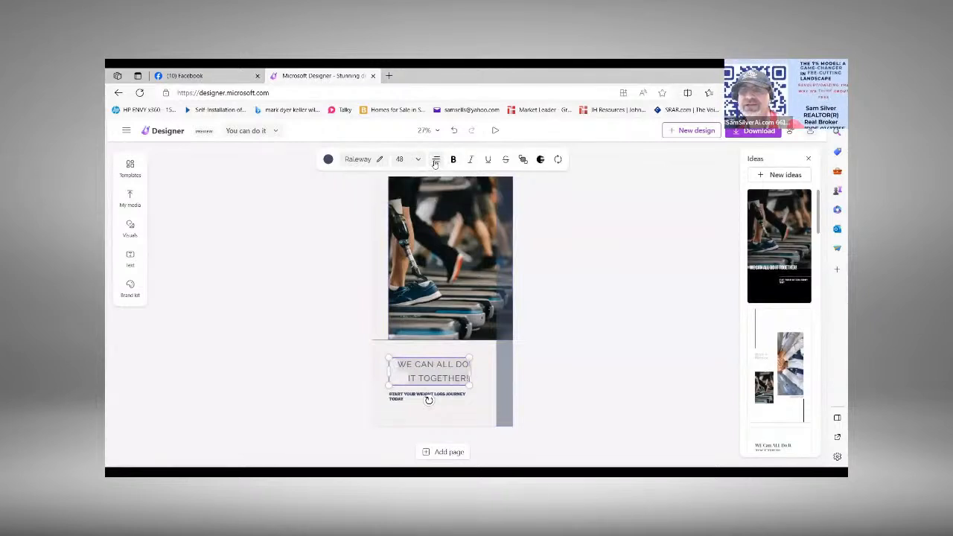
left_click(437, 160)
left_click(436, 161)
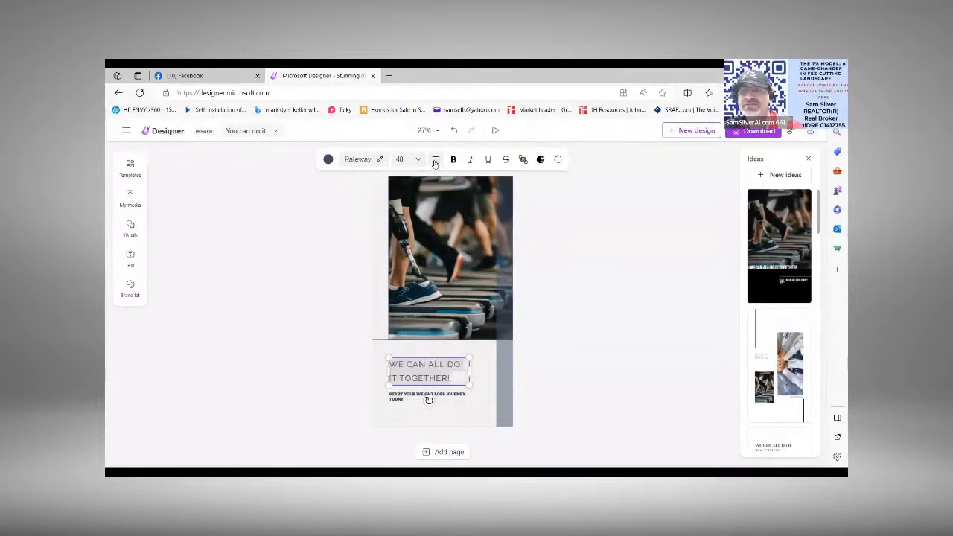
left_click(436, 161)
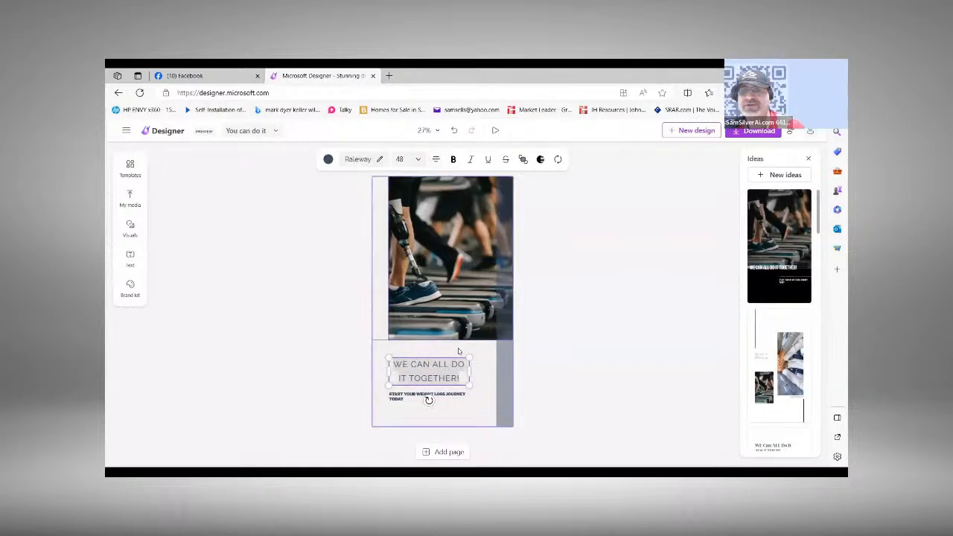
left_click_drag(444, 355, 457, 346)
Step: Centre-align the "START YOUR WEIGHT LOSS JOURNEY TODAY" subtitle and move it centred directly beneath the headline
left_click(423, 397)
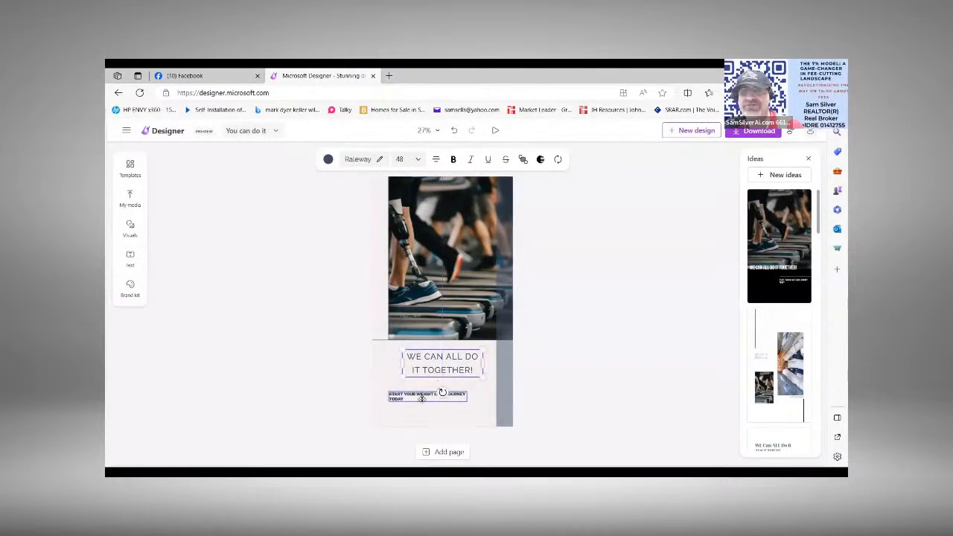
left_click(421, 400)
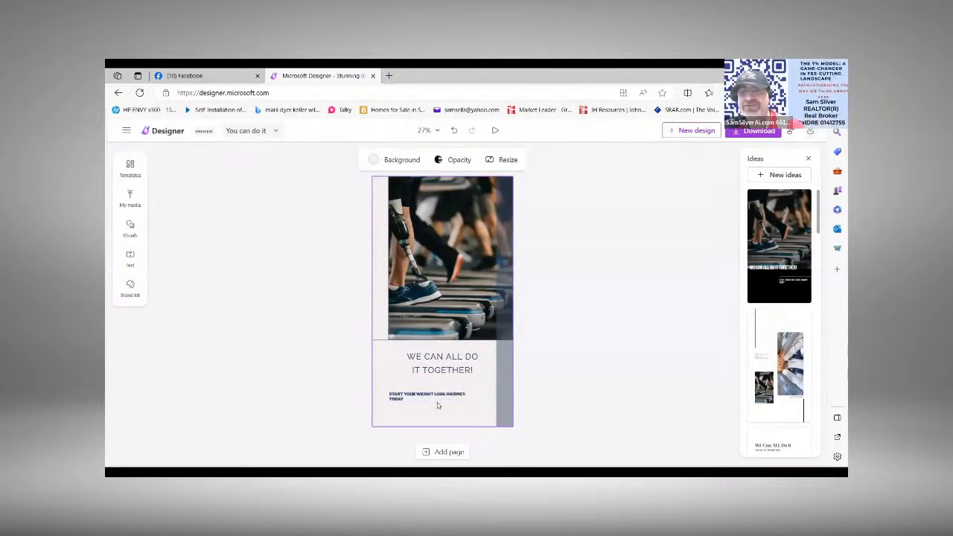
left_click(446, 389)
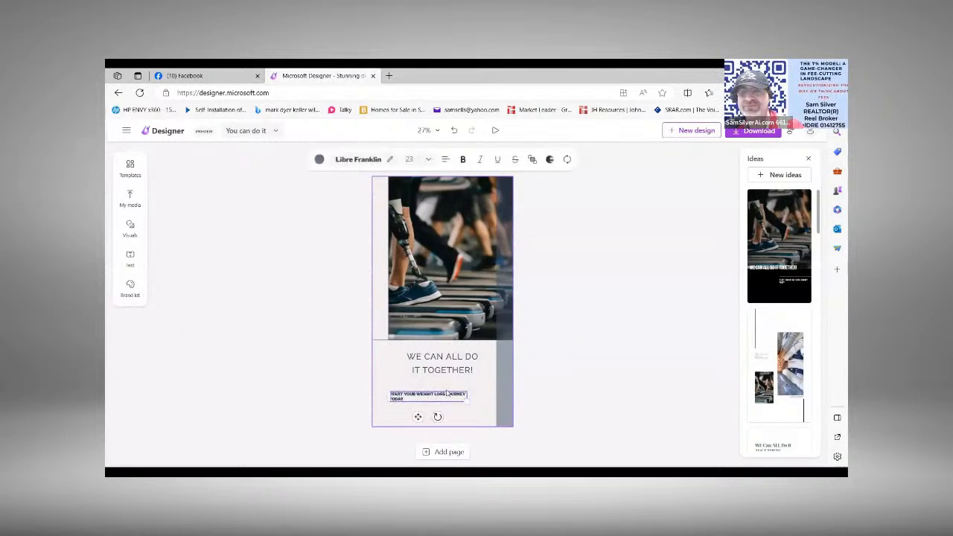
left_click(447, 159)
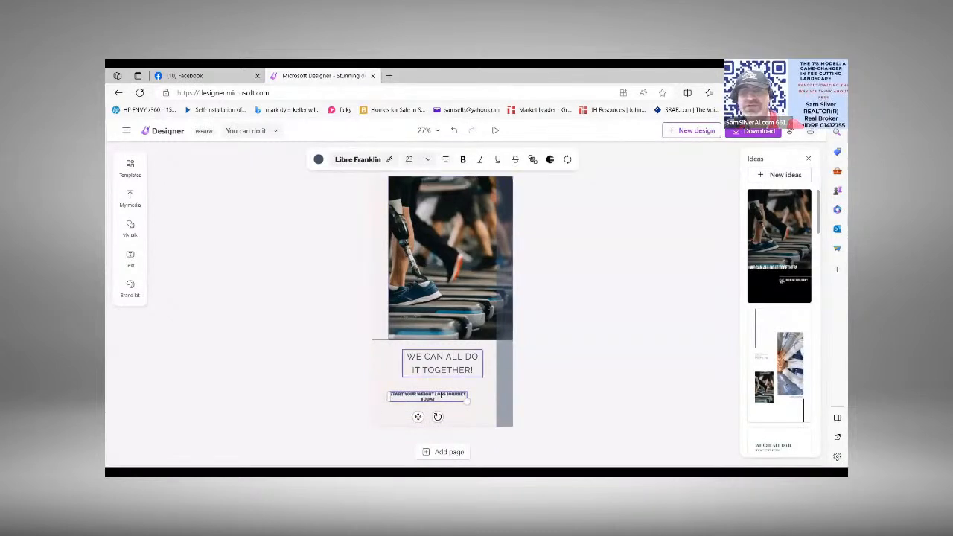
left_click(322, 386)
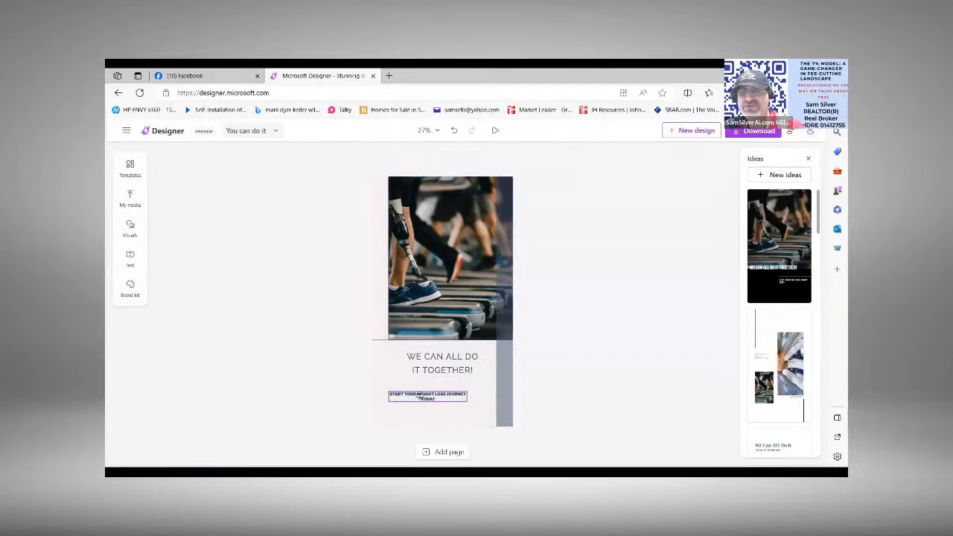
left_click_drag(420, 396, 445, 393)
left_click_drag(444, 390, 443, 393)
left_click(297, 380)
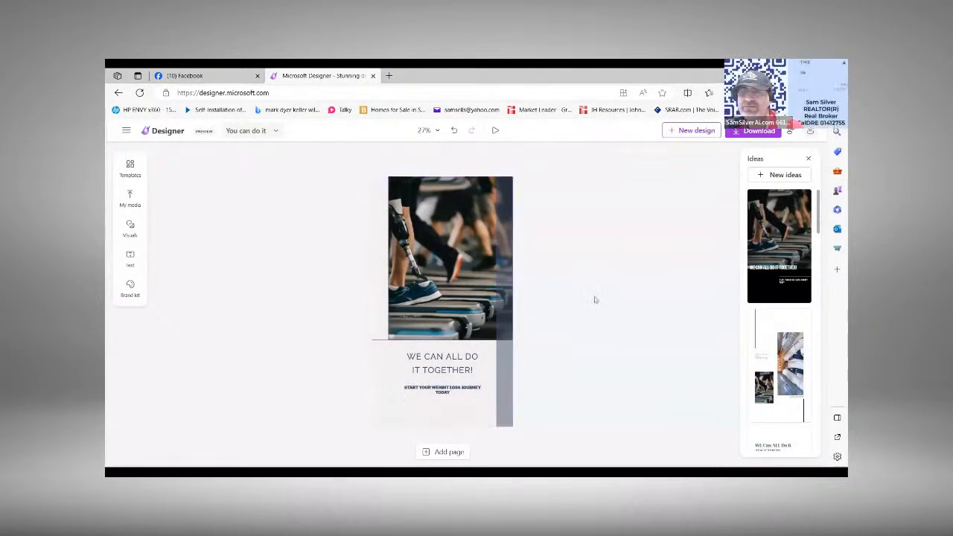
Step: Try the white two-photo and yellow circle-photo design ideas, and apply the pink layout with the headline above the treadmill photo
left_click(771, 349)
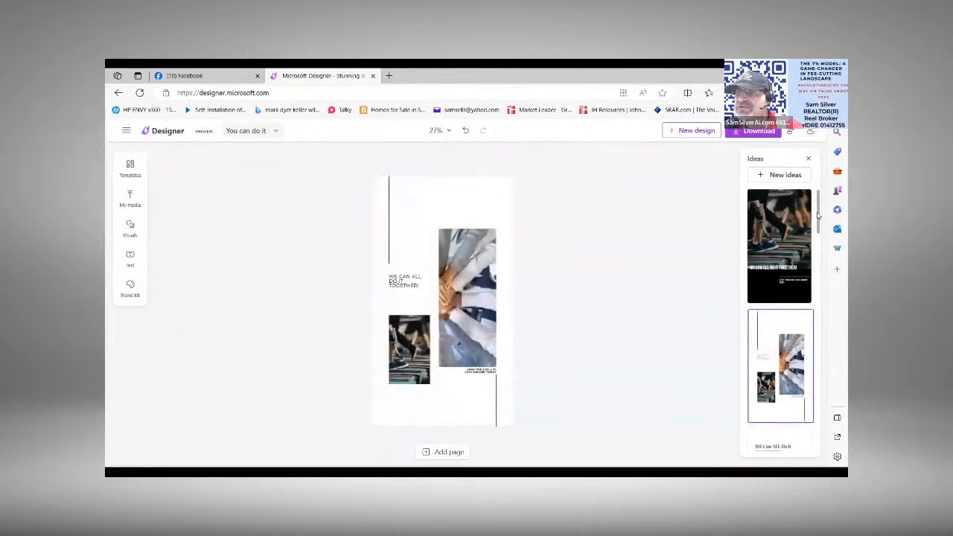
left_click_drag(817, 215, 824, 275)
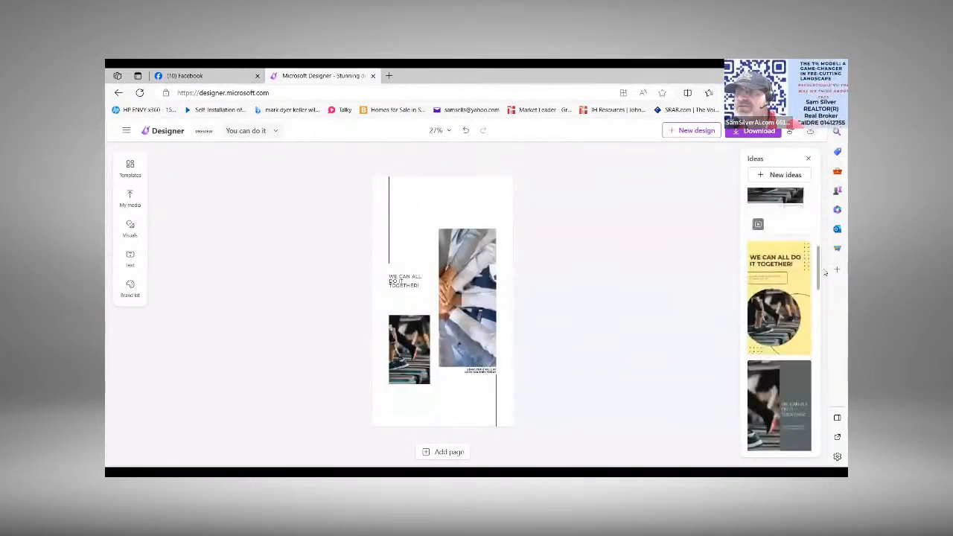
left_click(778, 319)
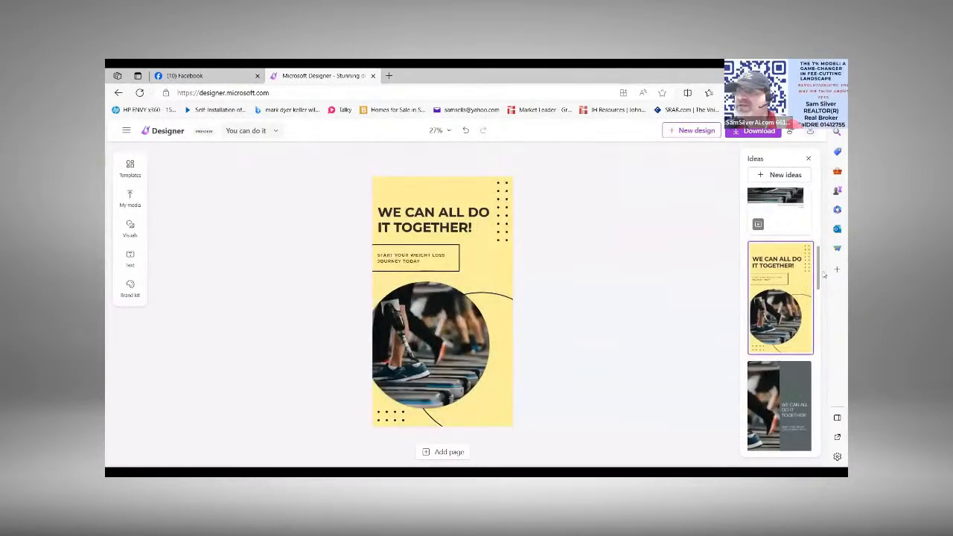
left_click_drag(821, 289, 825, 339)
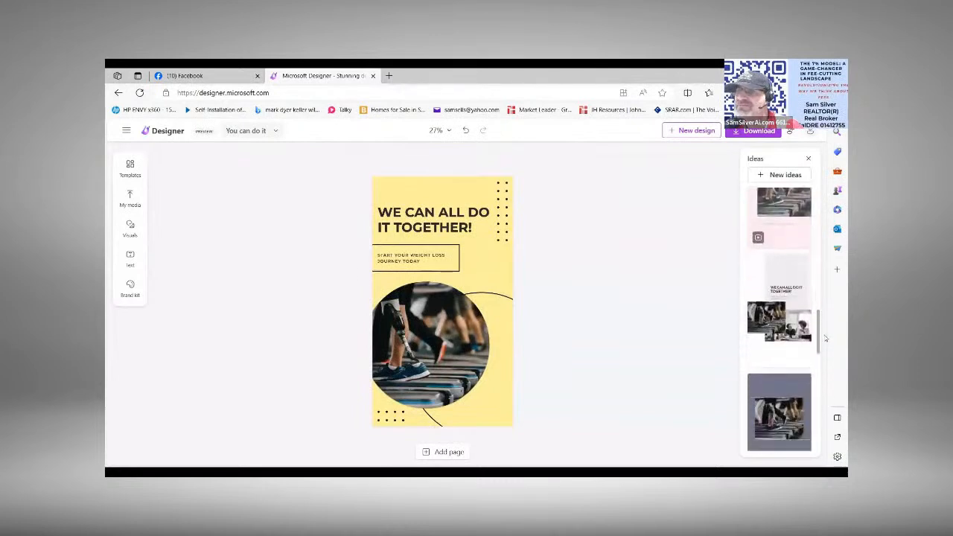
left_click(776, 229)
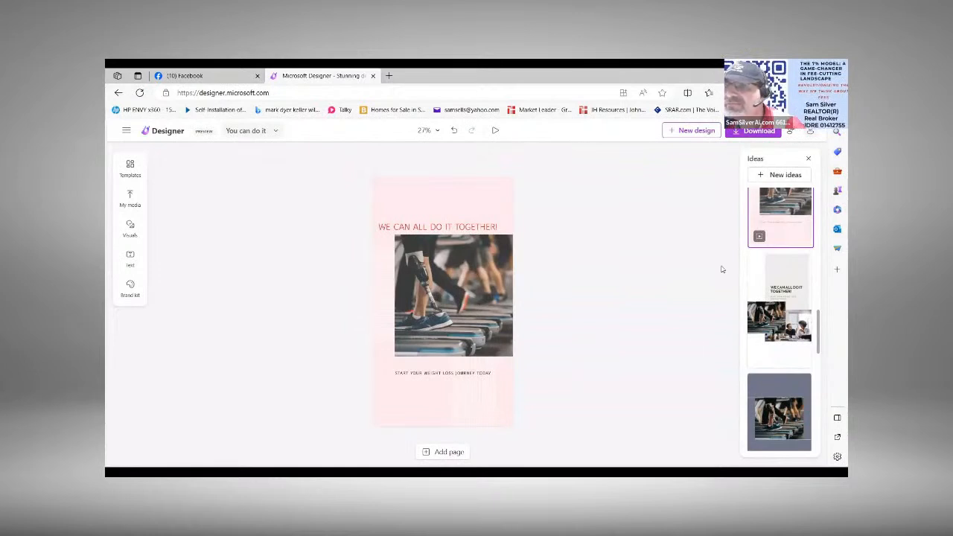
Step: Review the available download file types, keep MP4, and send the video design to a phone with a QR code
left_click(754, 131)
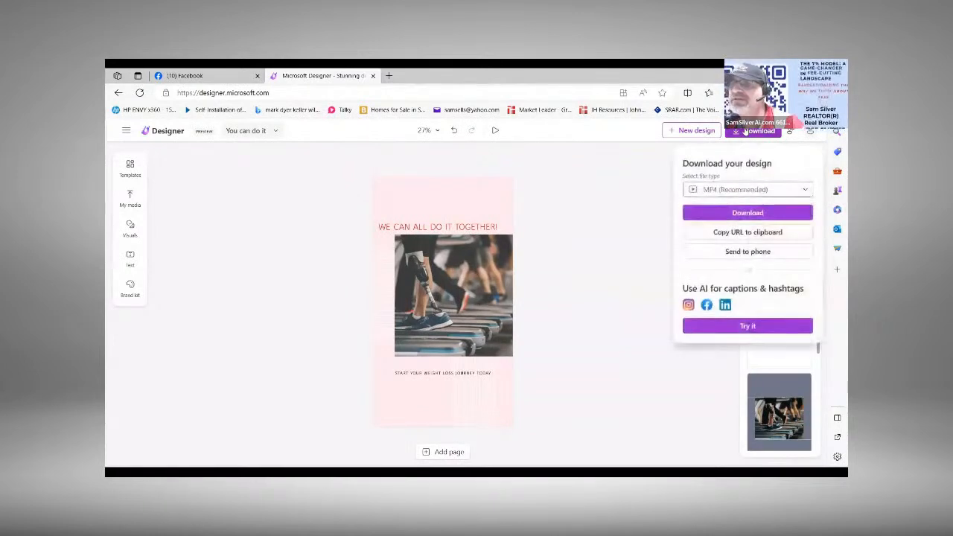
left_click(739, 191)
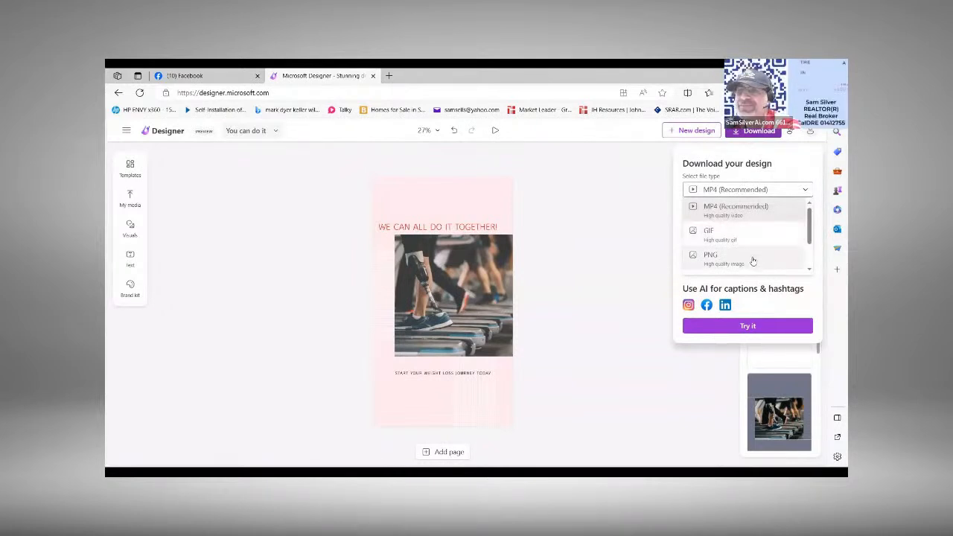
scroll(811, 268, "down", 3)
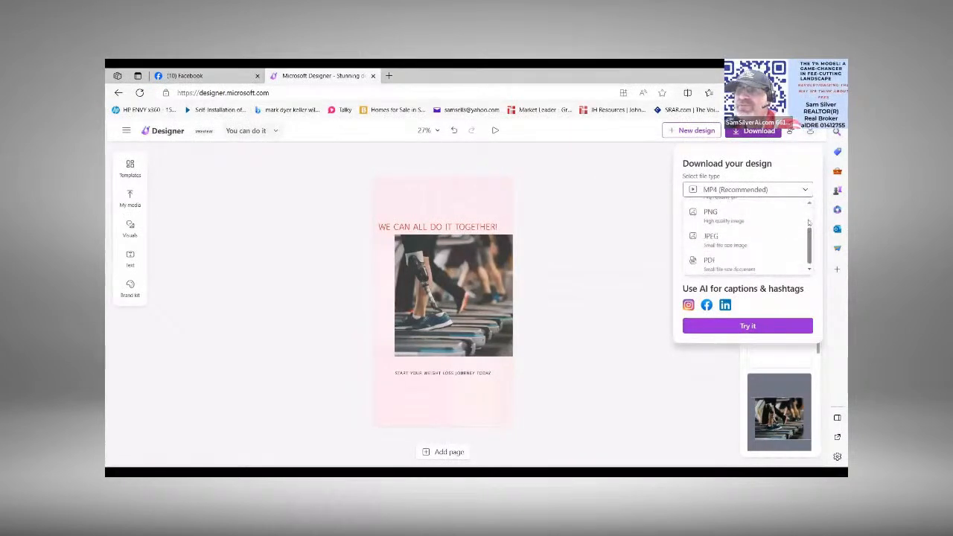
scroll(808, 215, "up", 3)
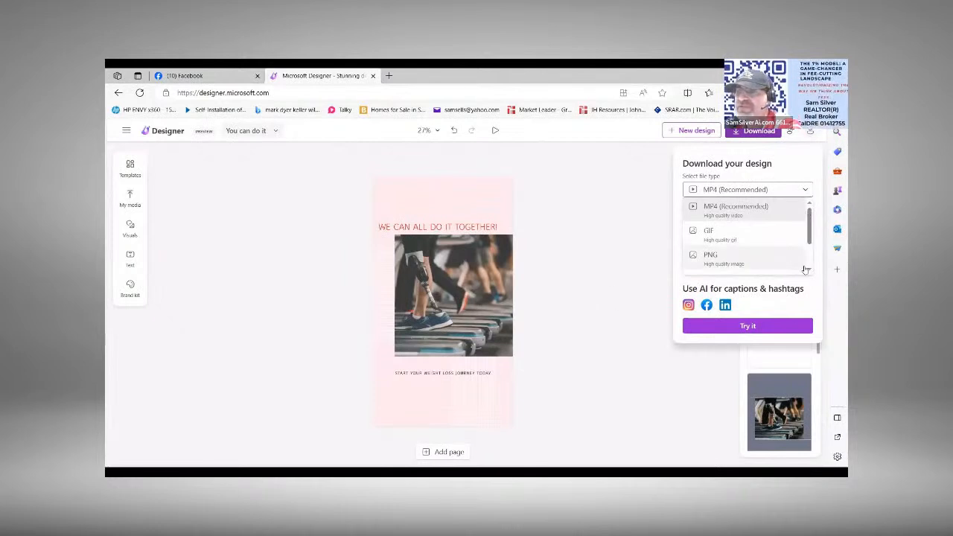
scroll(809, 270, "down", 3)
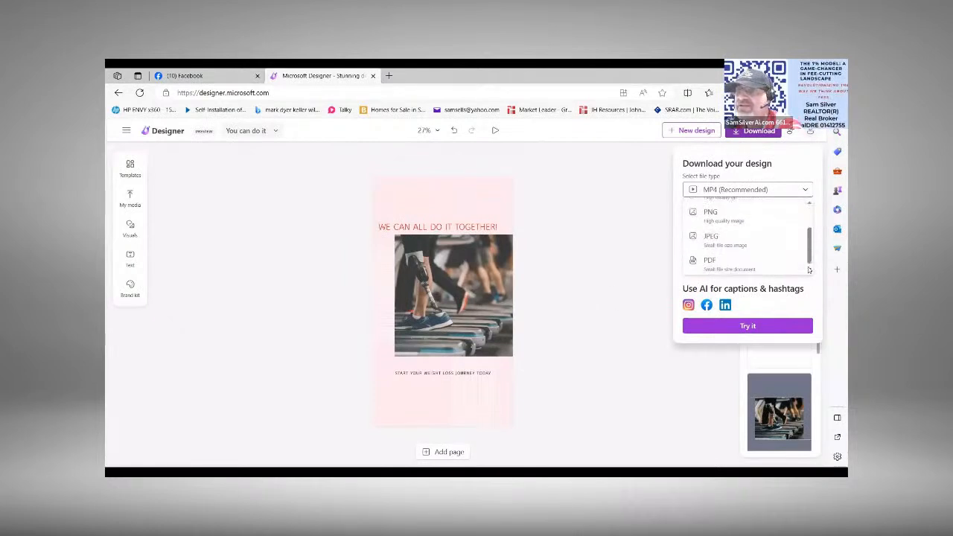
left_click(686, 308)
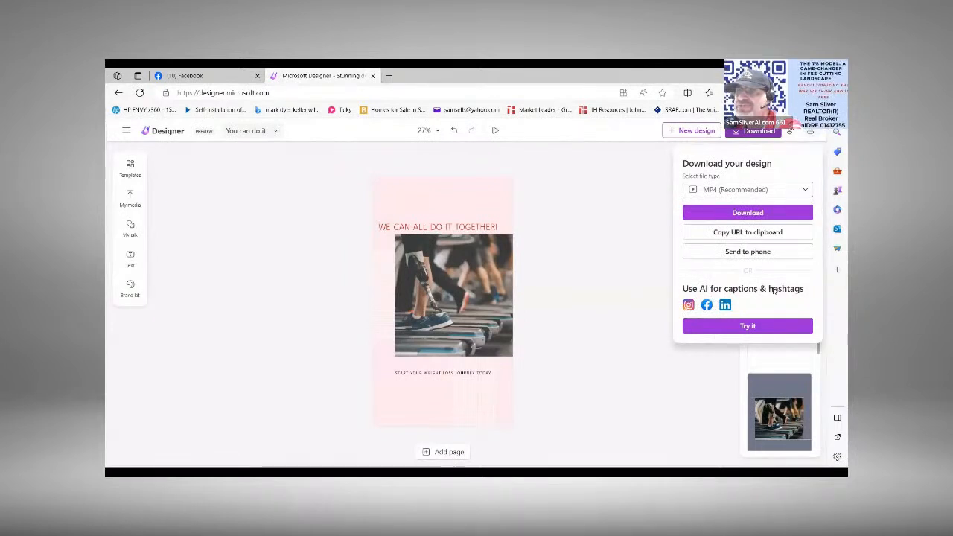
left_click(757, 252)
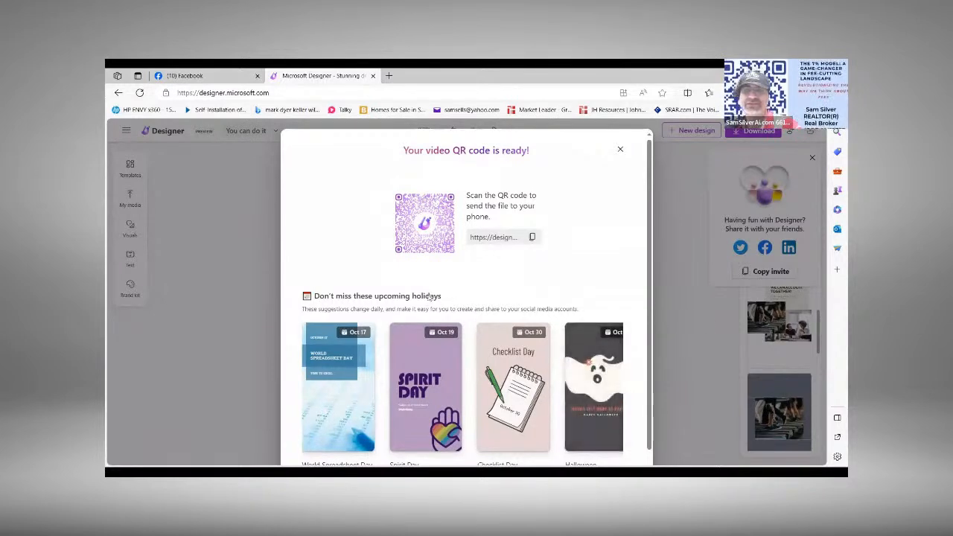
Step: Open the Halloween ghost template and try the dark brown banner and teal floral design ideas on it
left_click(582, 390)
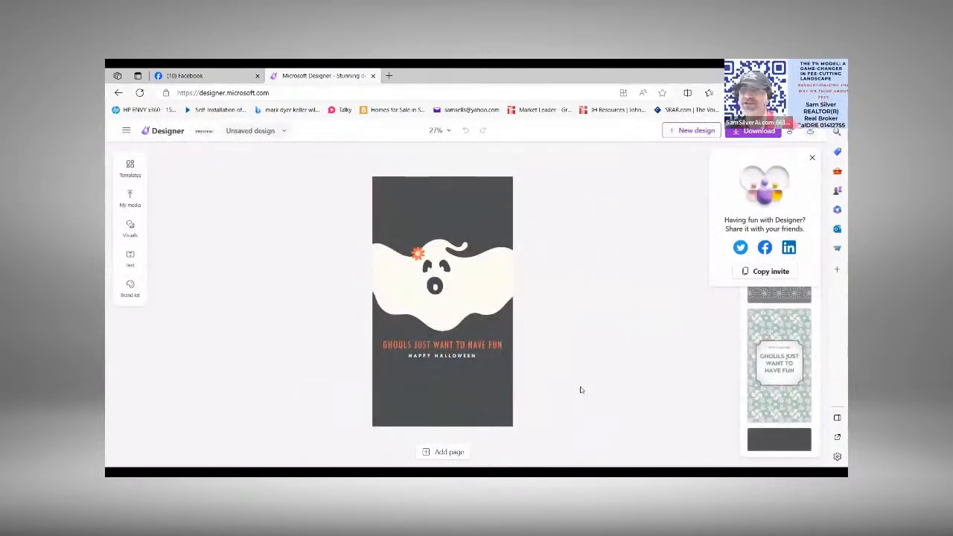
left_click(811, 158)
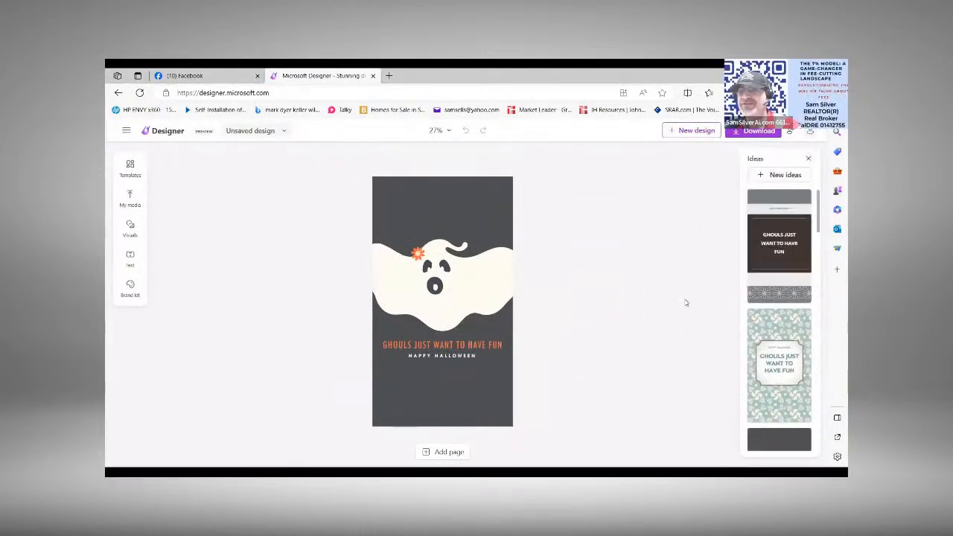
left_click(764, 260)
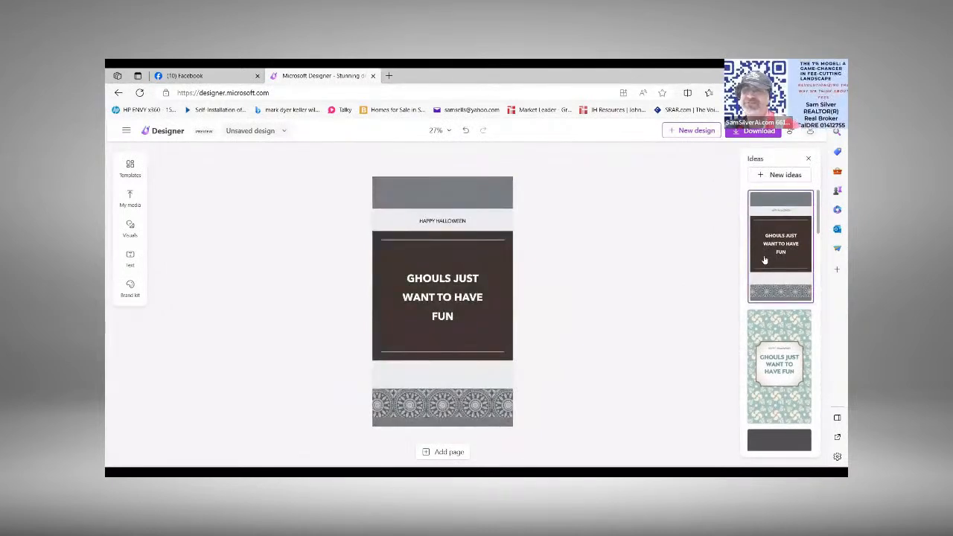
left_click(770, 363)
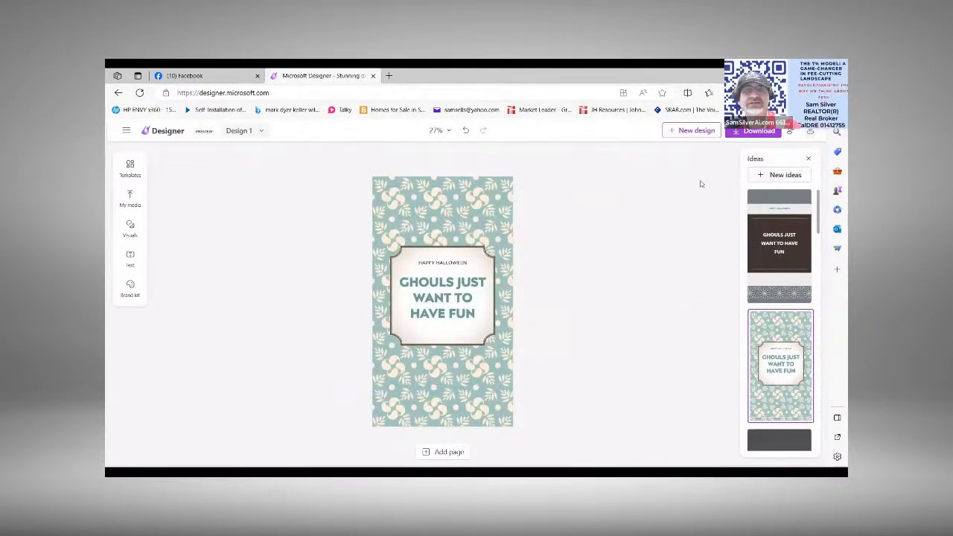
Step: Browse the upcoming-holiday templates in both directions and look through the full template collection
left_click(132, 168)
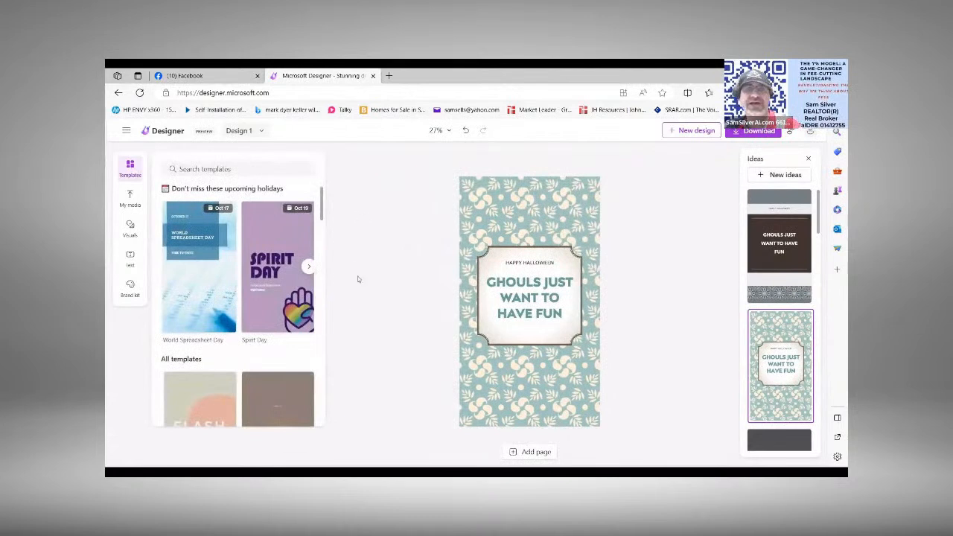
left_click(311, 269)
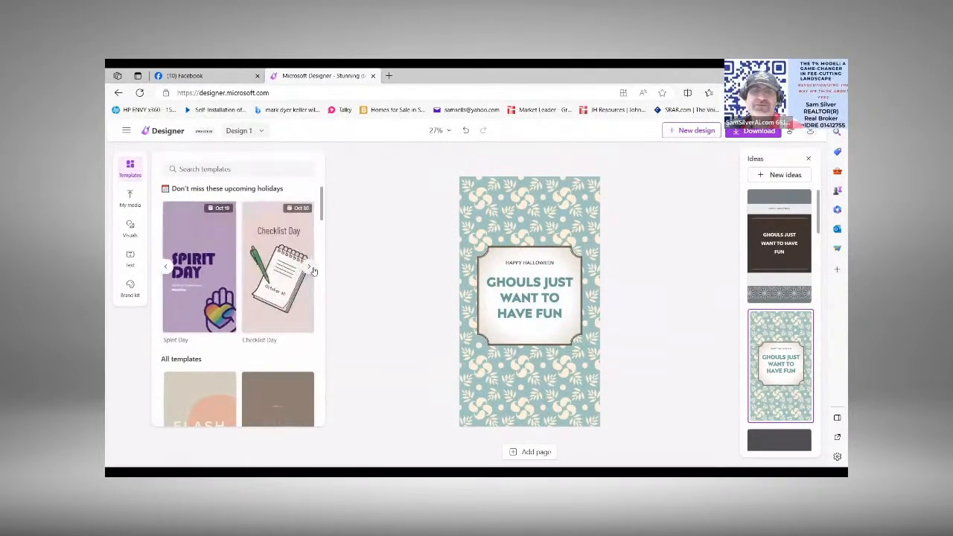
left_click(311, 269)
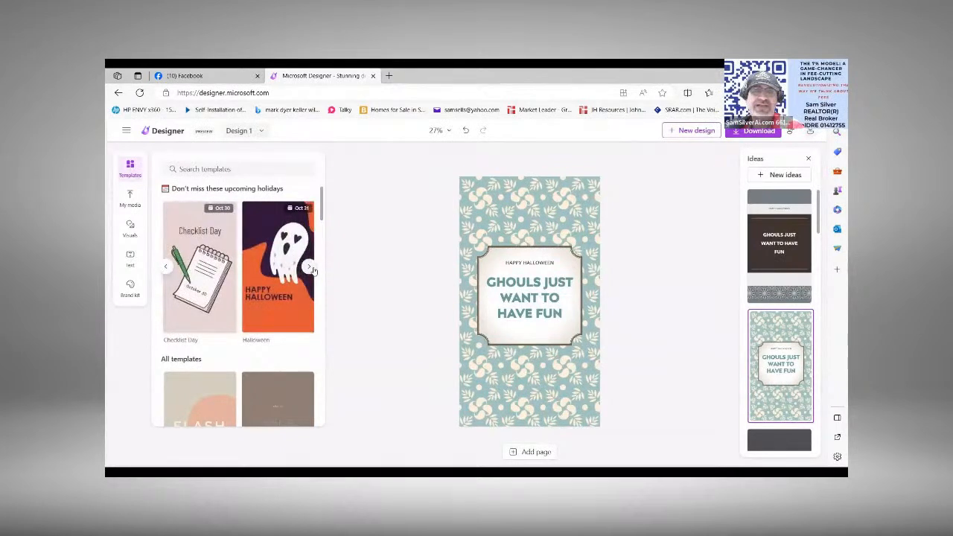
left_click(312, 269)
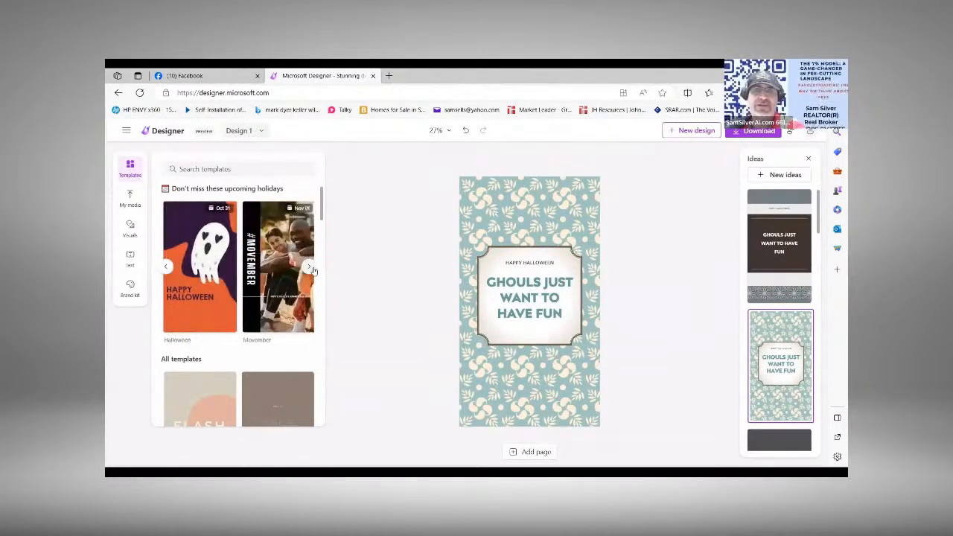
left_click(167, 268)
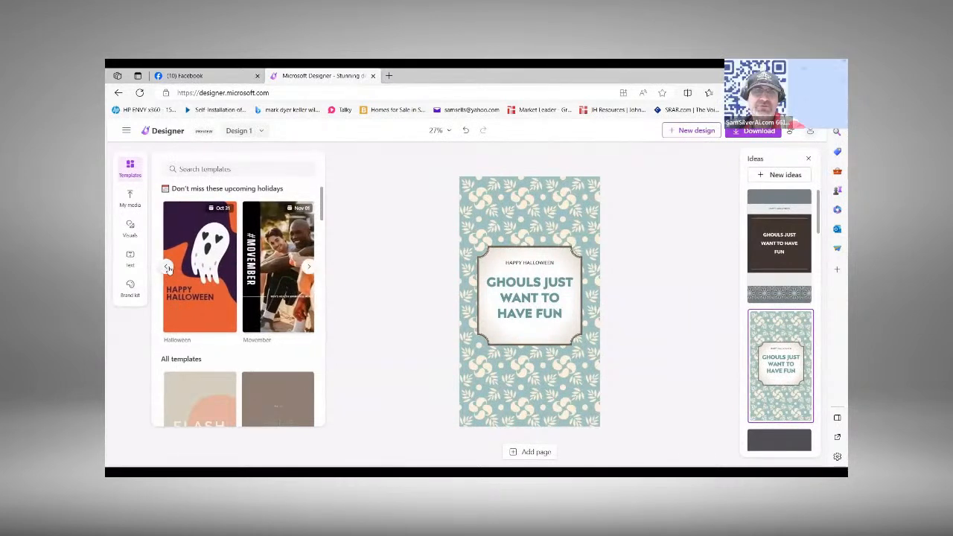
left_click(168, 268)
left_click(167, 269)
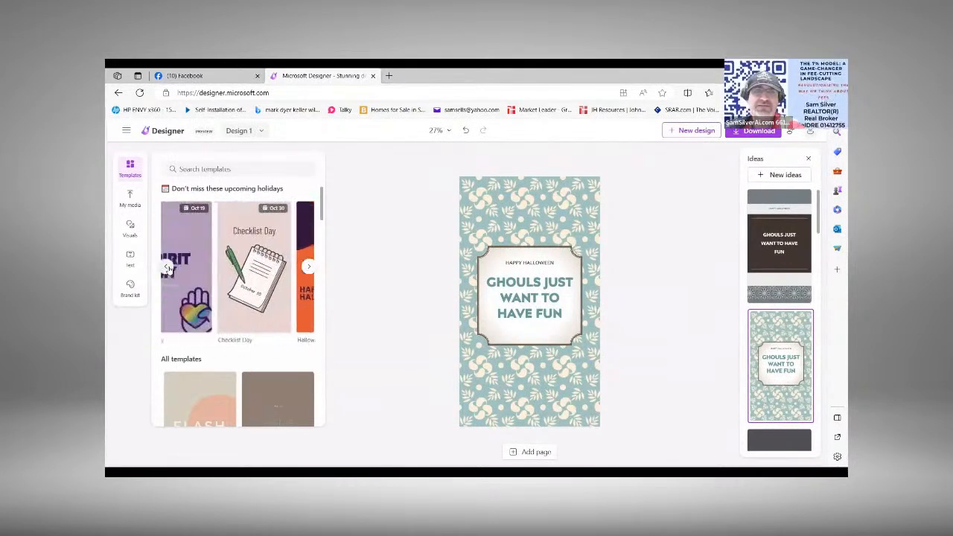
left_click(168, 269)
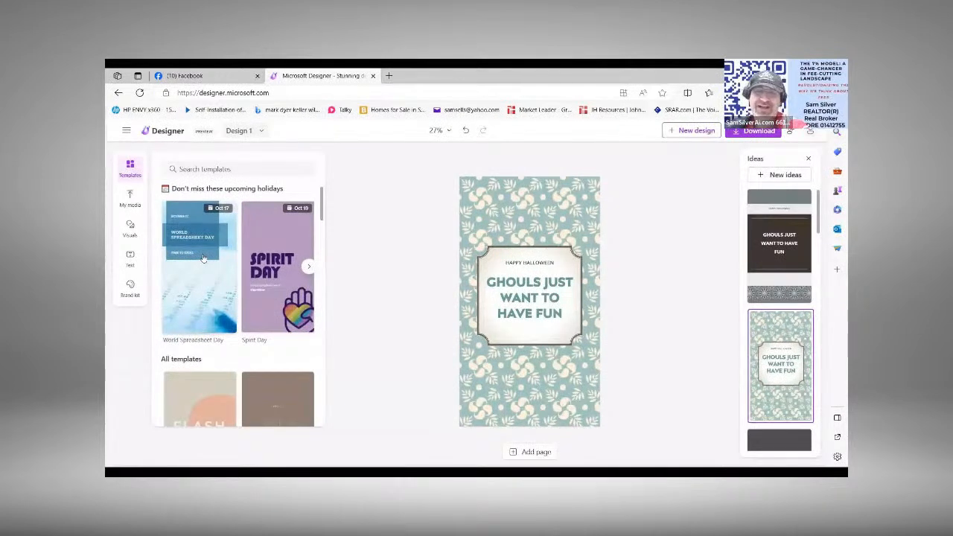
left_click_drag(322, 203, 325, 252)
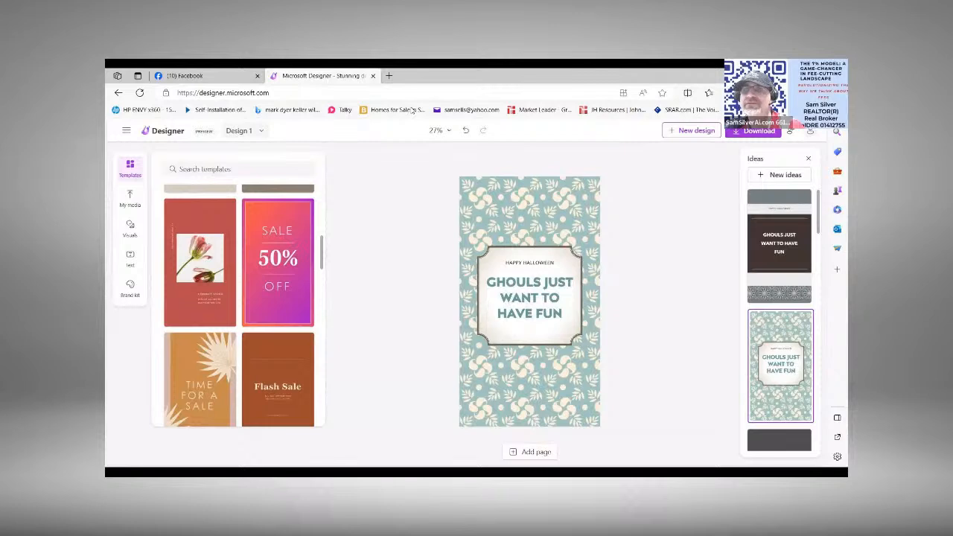
Step: Undo both design ideas applied to the Halloween ghost post
left_click(466, 131)
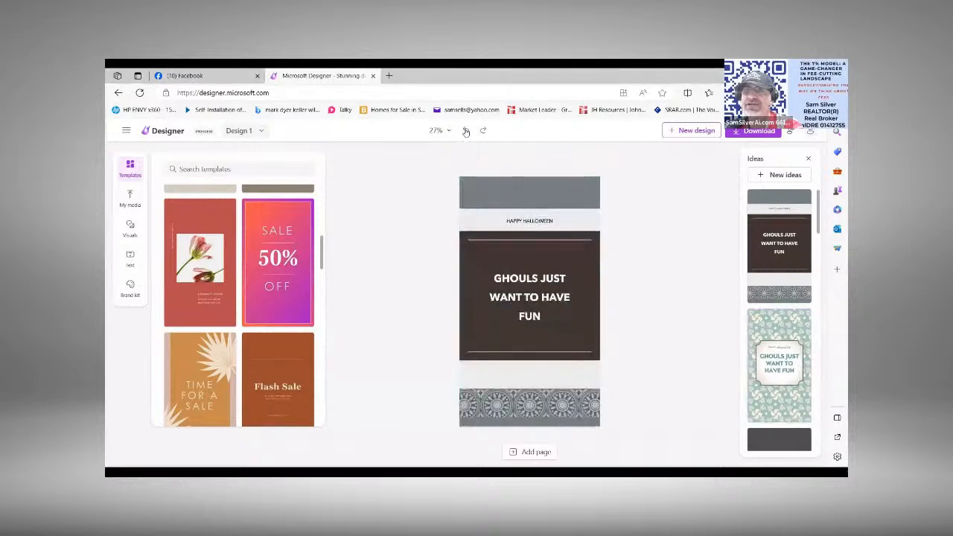
left_click(465, 131)
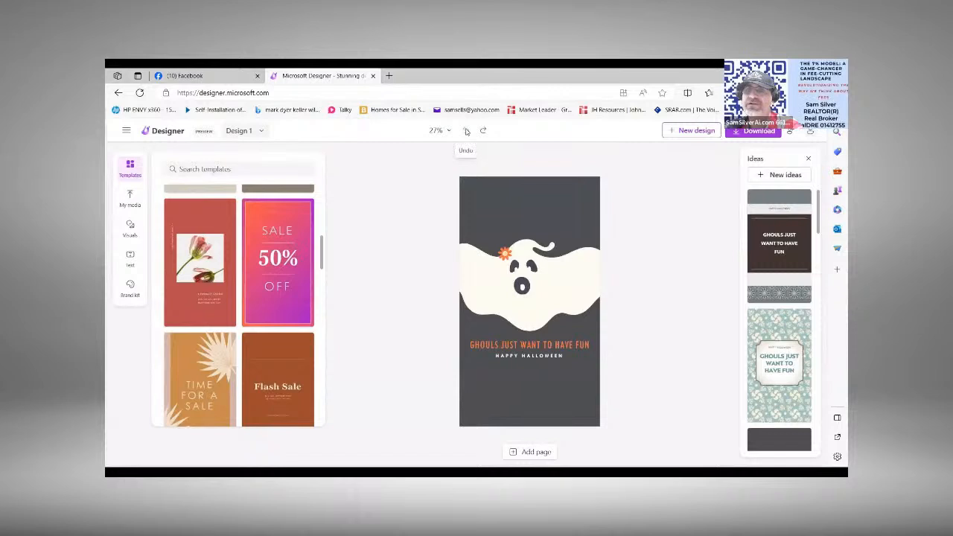
Step: Open the saved Quantum Computing design with the cat and dog from the collection of own designs
left_click(260, 131)
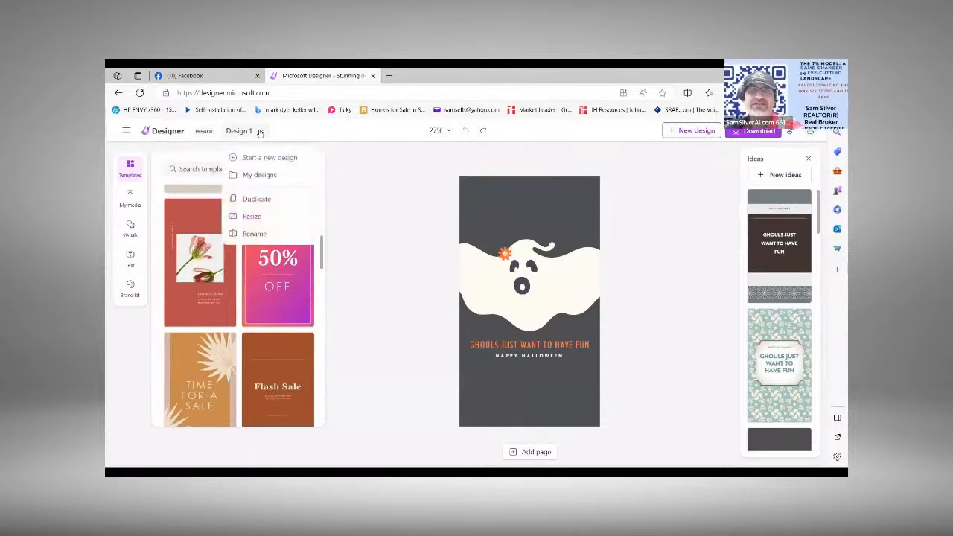
left_click(259, 175)
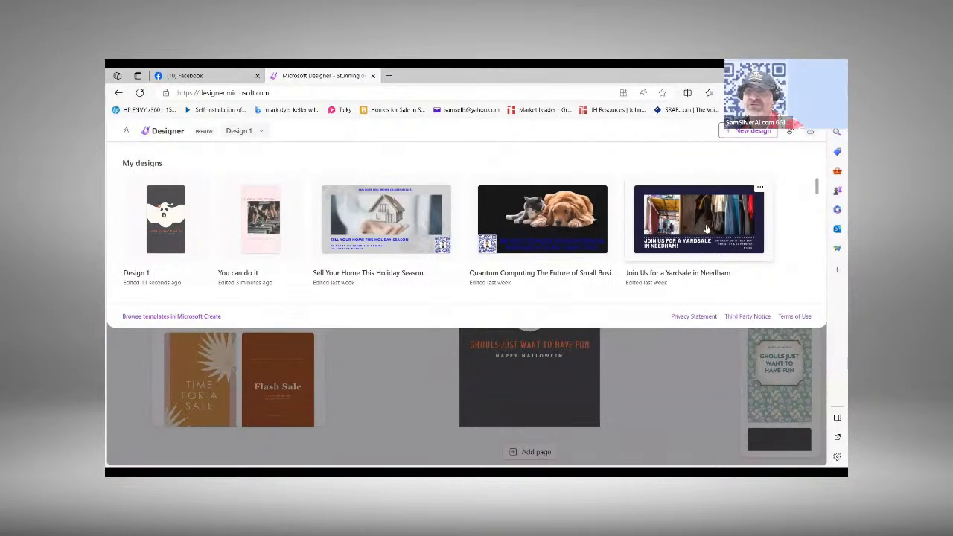
left_click(554, 223)
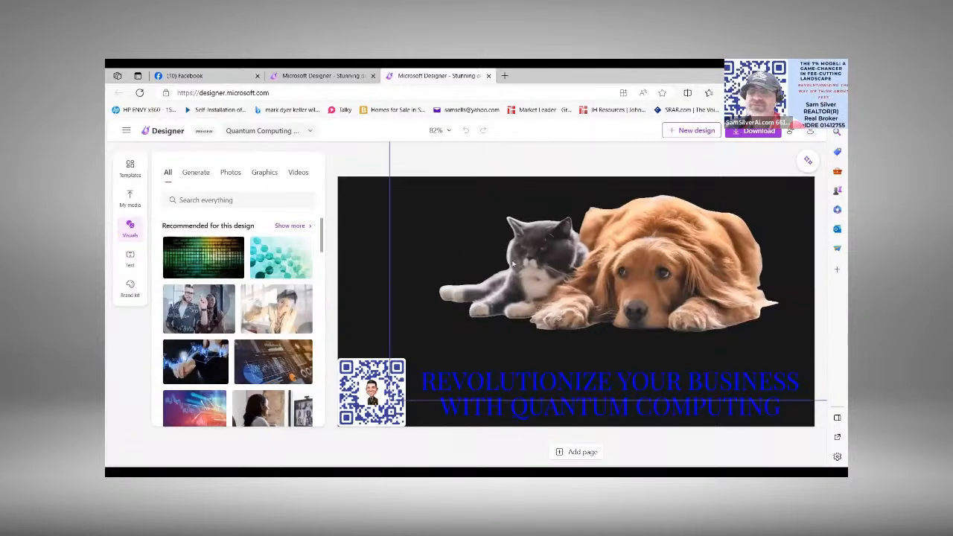
Step: Move the cat-and-dog picture slightly down and left, and erase the cat from it with the Erase tool
left_click_drag(518, 272, 513, 297)
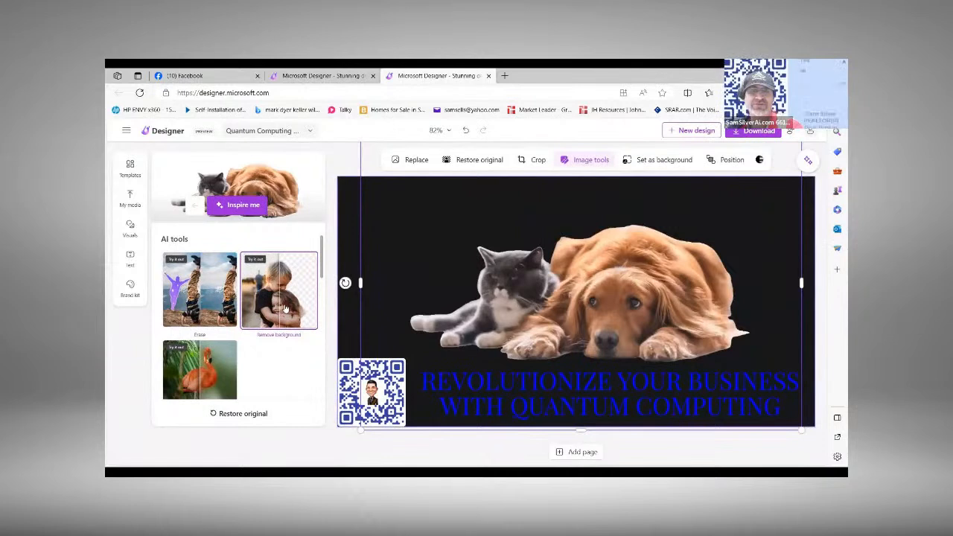
left_click(197, 308)
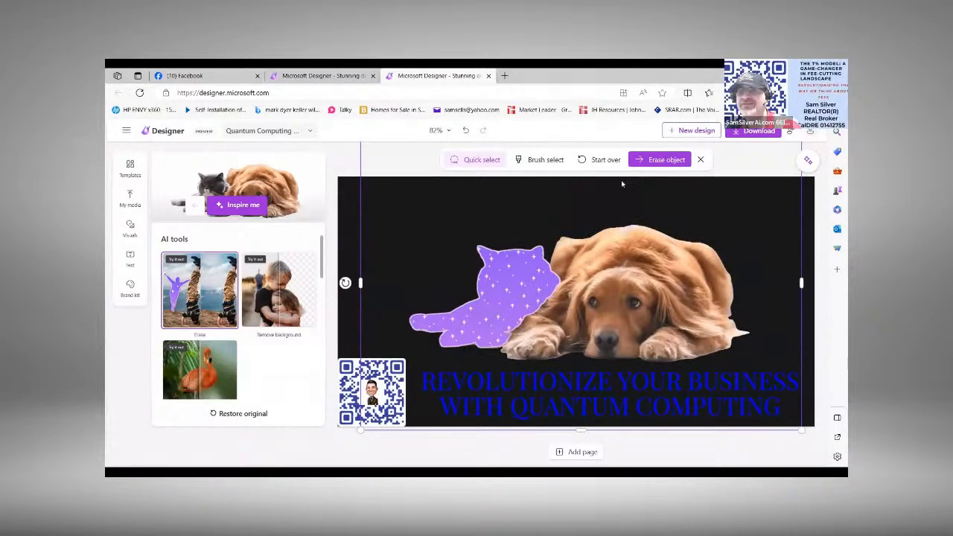
left_click(660, 159)
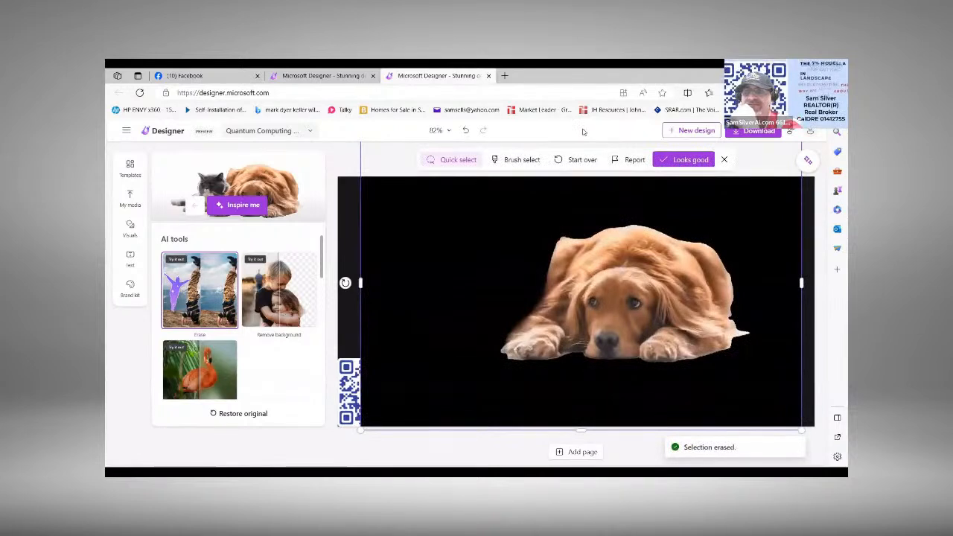
Step: Try the Blur background tool on the dog picture and discard the unsaved erase edits
left_click(415, 277)
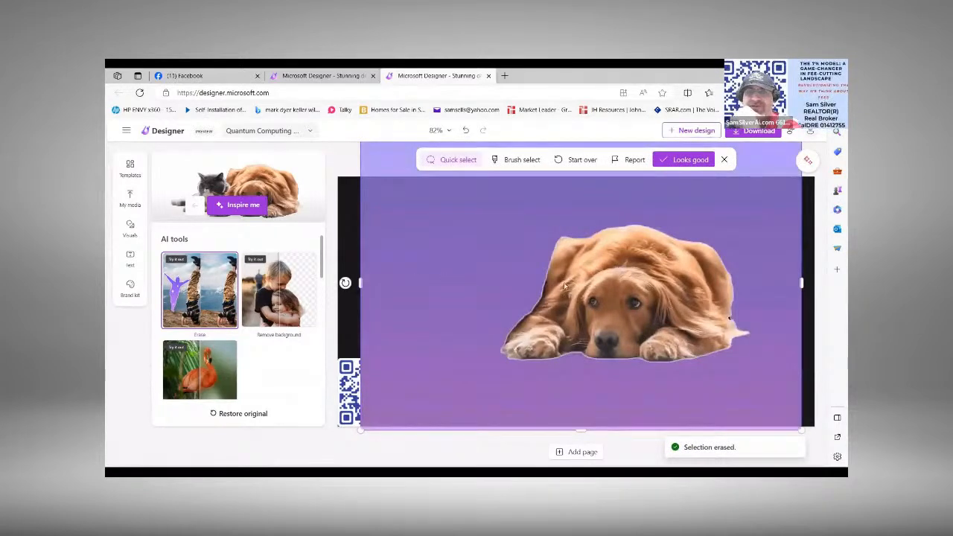
left_click(624, 308)
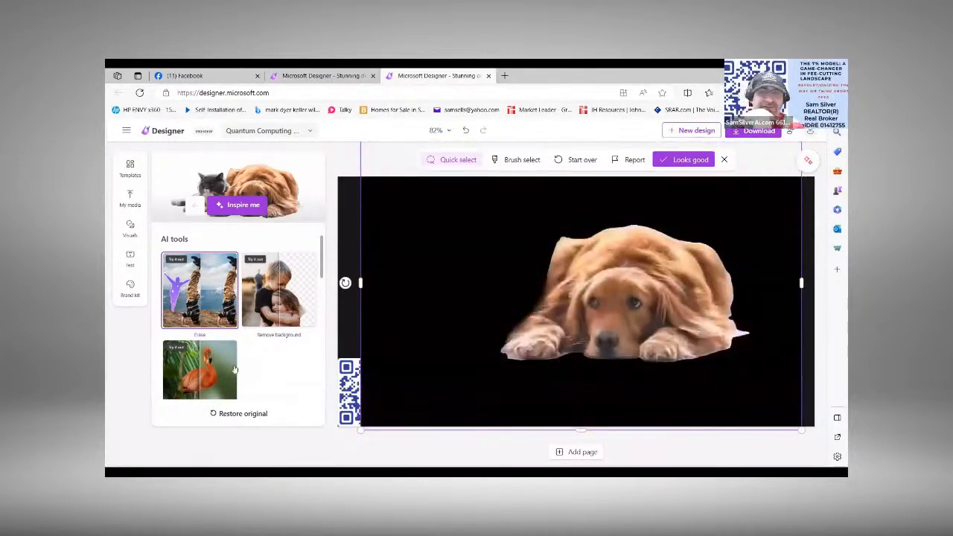
left_click(202, 372)
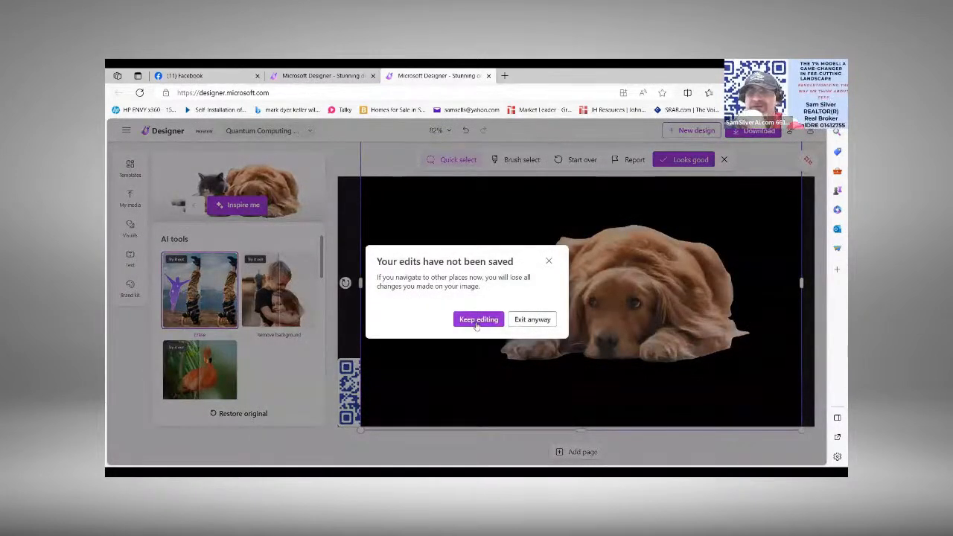
left_click(531, 319)
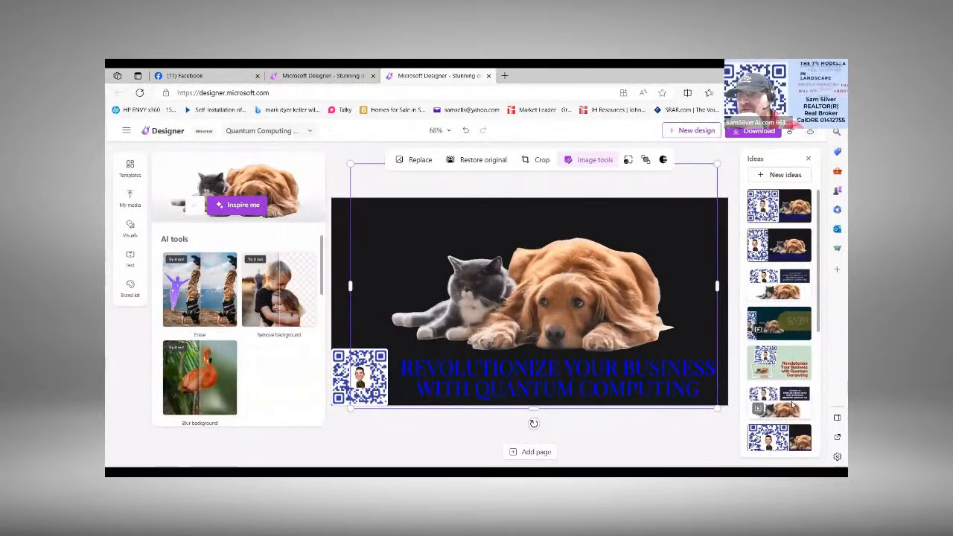
Step: Apply the animated white design idea with the wide QR-code image beside a navy text block, and inspect both elements
left_click(794, 407)
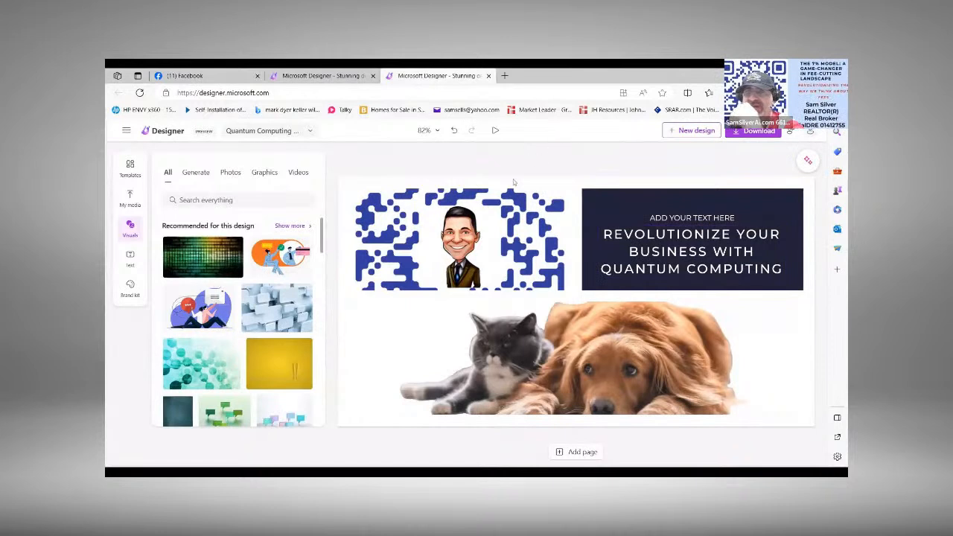
left_click(474, 250)
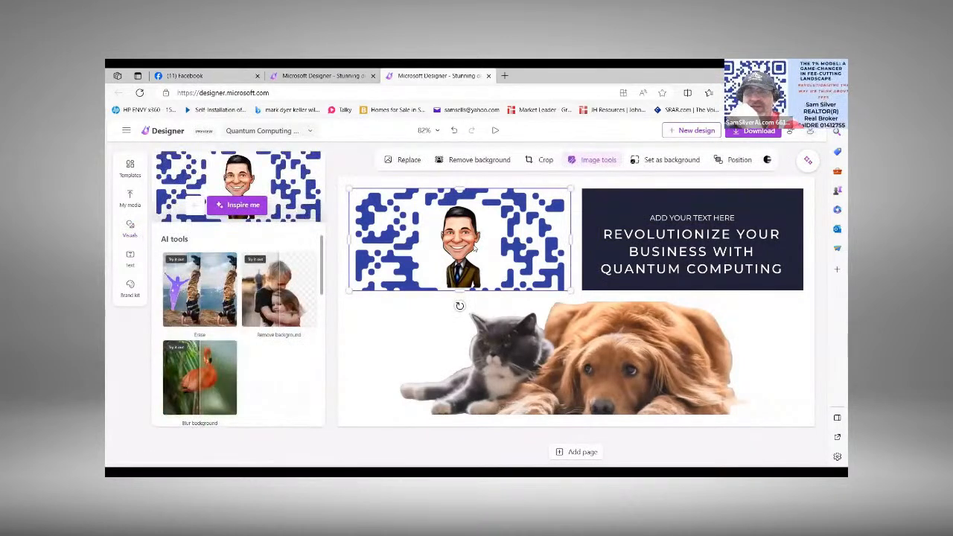
left_click(621, 242)
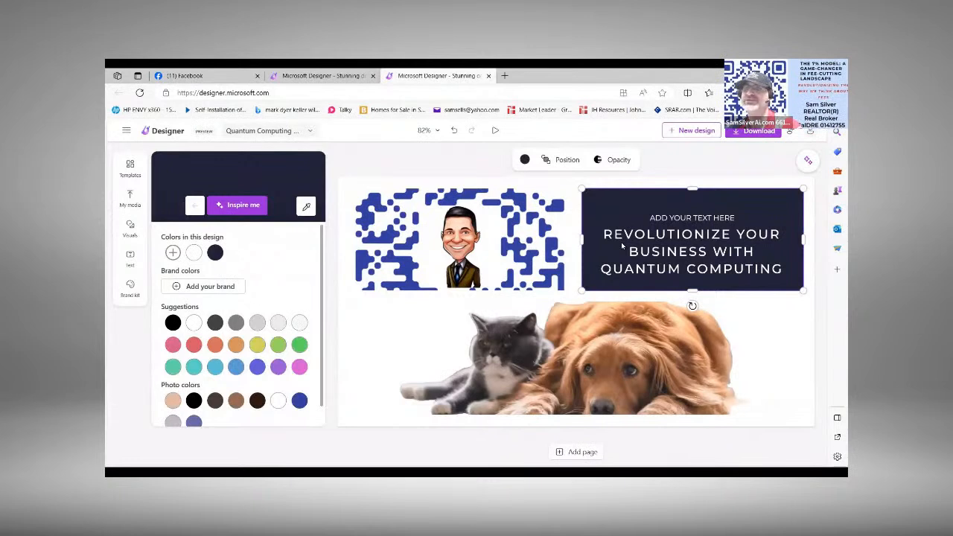
left_click(495, 241)
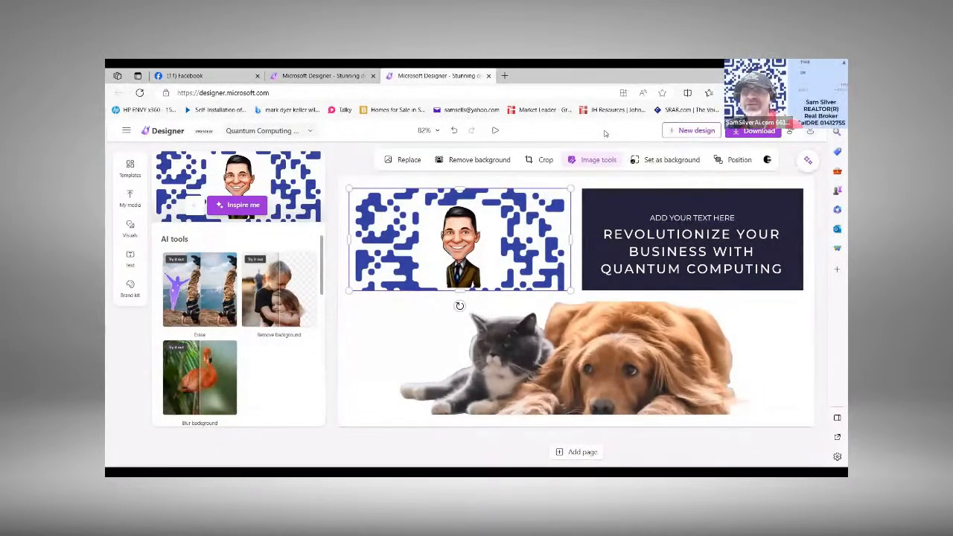
Step: Undo every edit made to the Quantum Computing design, back to its original black layout and picture position
left_click(455, 134)
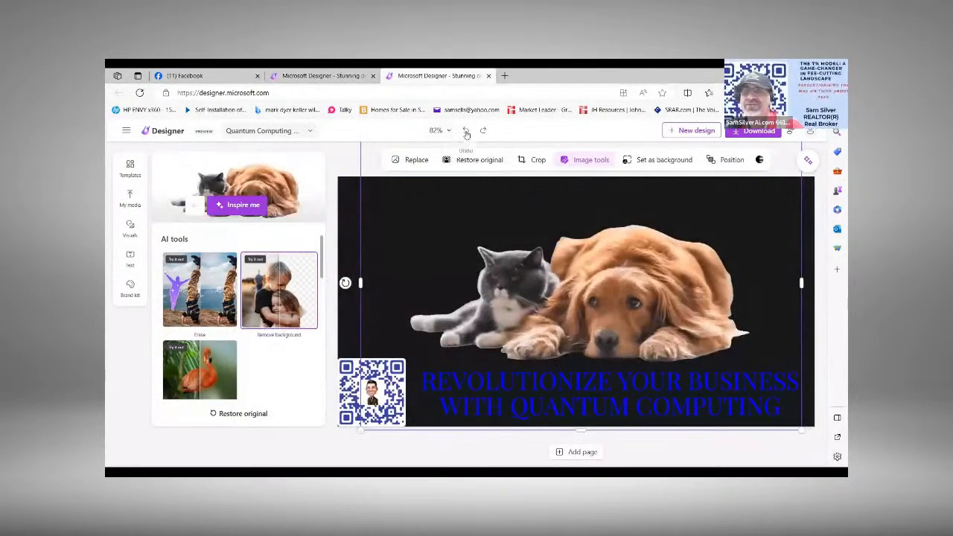
left_click(466, 131)
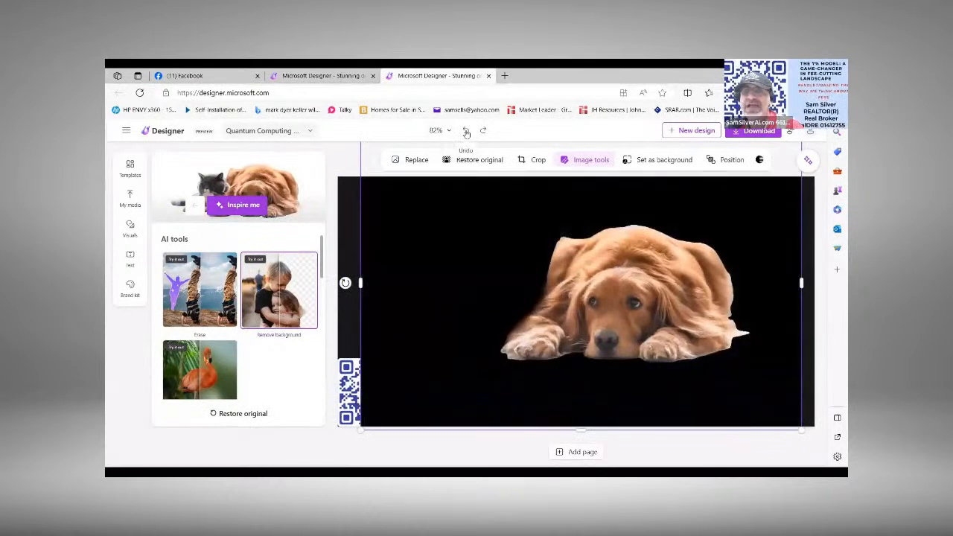
left_click(466, 134)
left_click(467, 134)
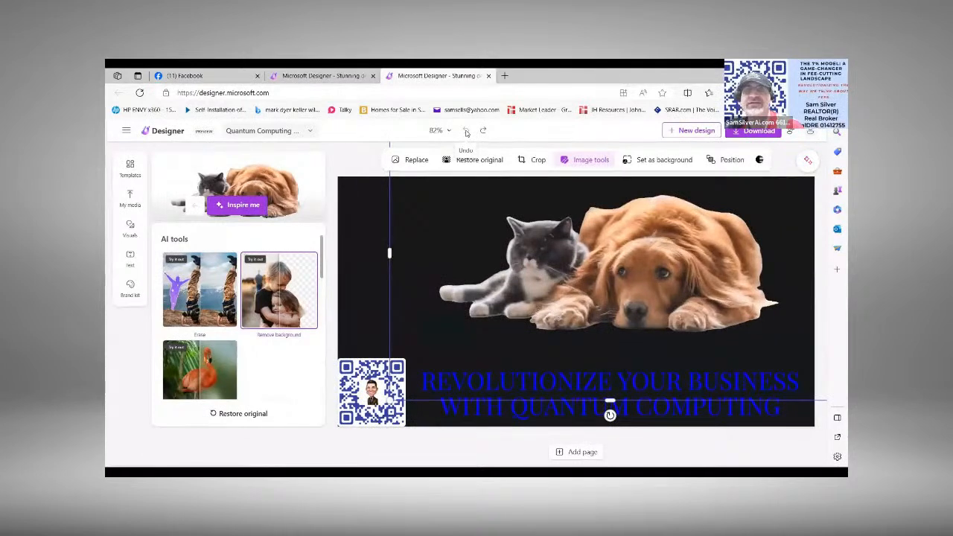
Step: Cycle the cat-and-dog picture through the Inspire me looks up to the fourth variation
left_click(237, 207)
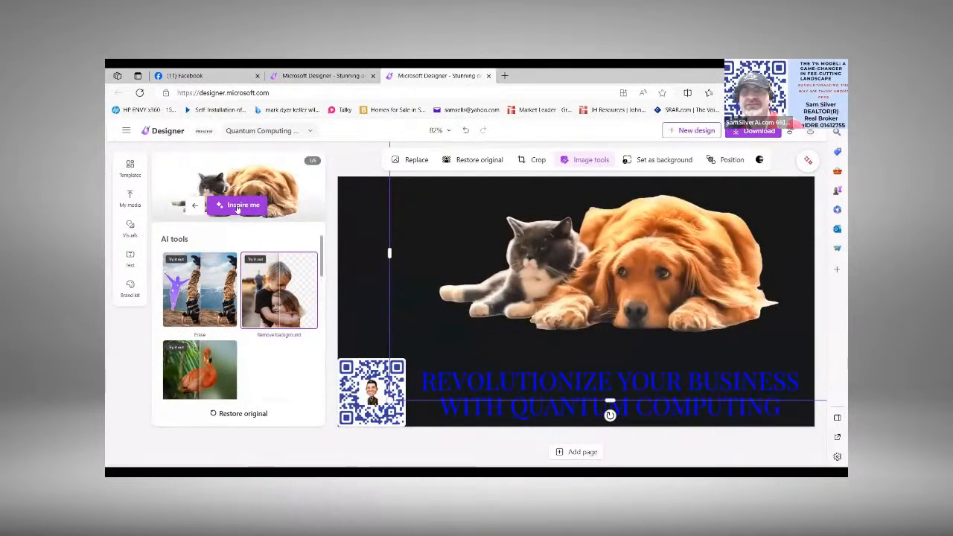
left_click(237, 208)
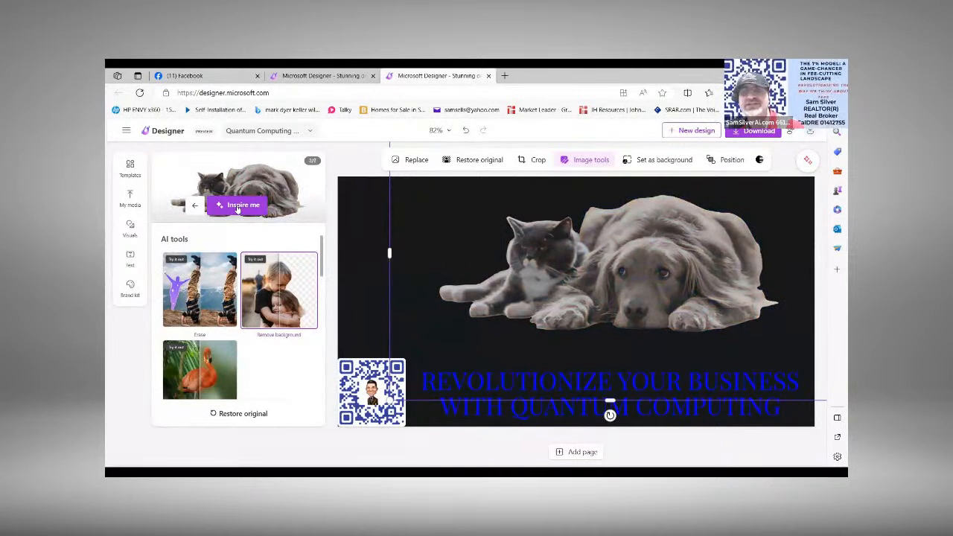
left_click(237, 208)
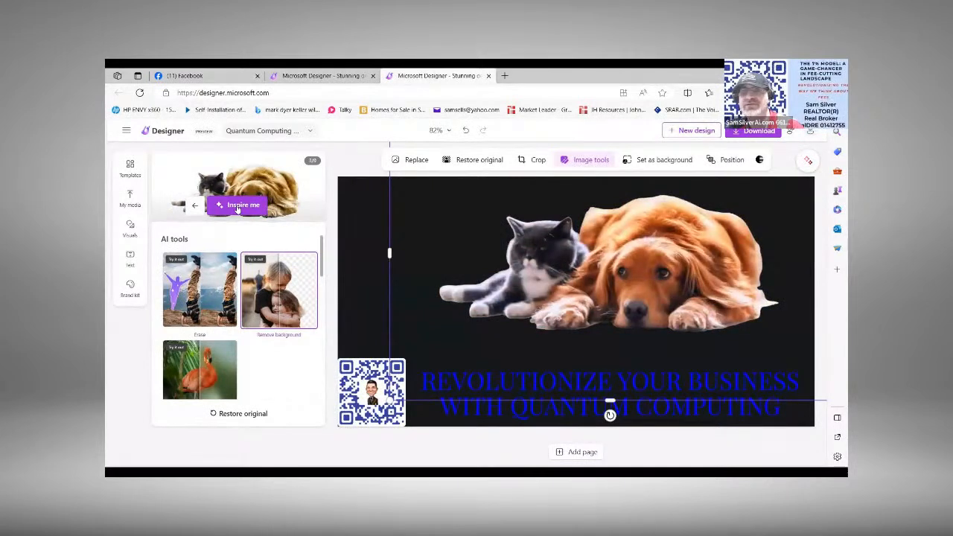
left_click(237, 208)
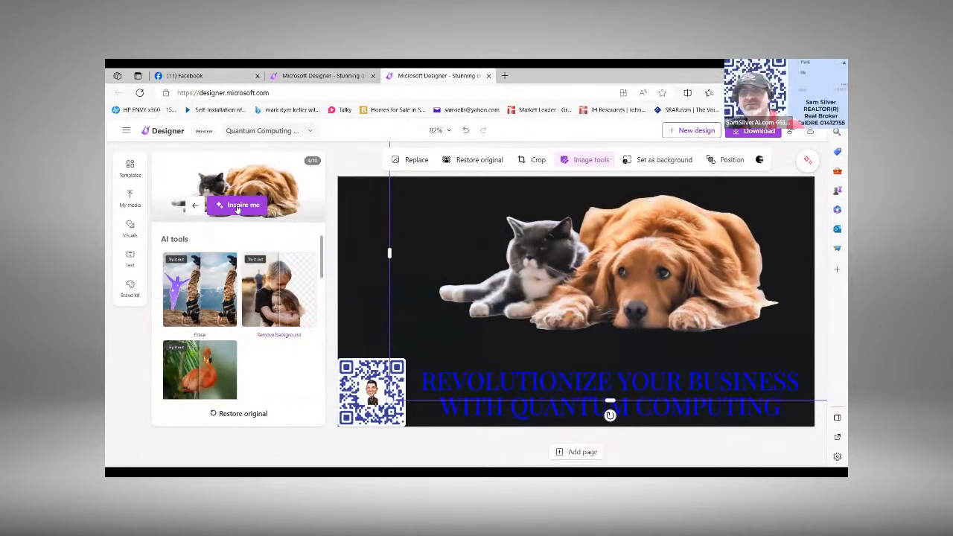
Step: Cycle the cat-and-dog picture through all remaining Inspire me looks and around again to the eighth, blurred-background variation, and open the templates
left_click(236, 208)
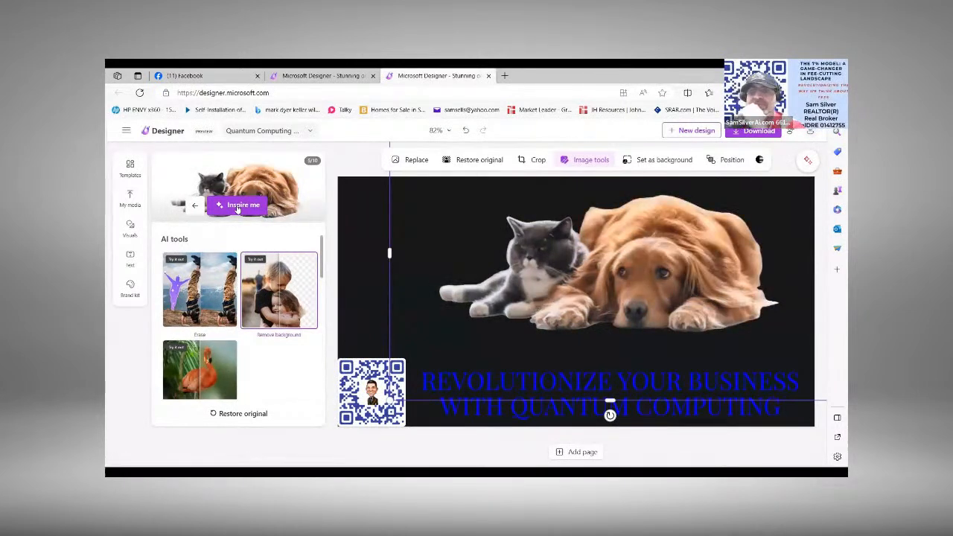
left_click(237, 207)
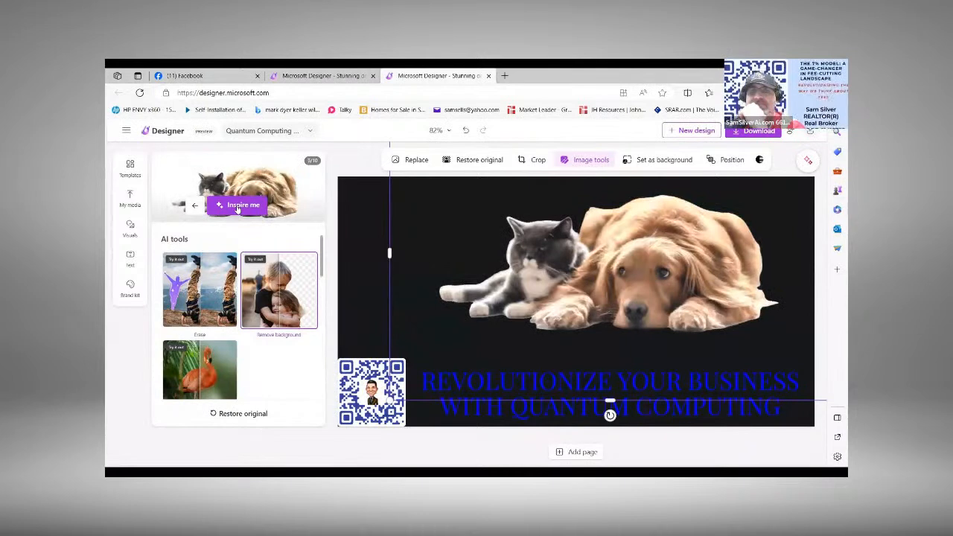
left_click(237, 209)
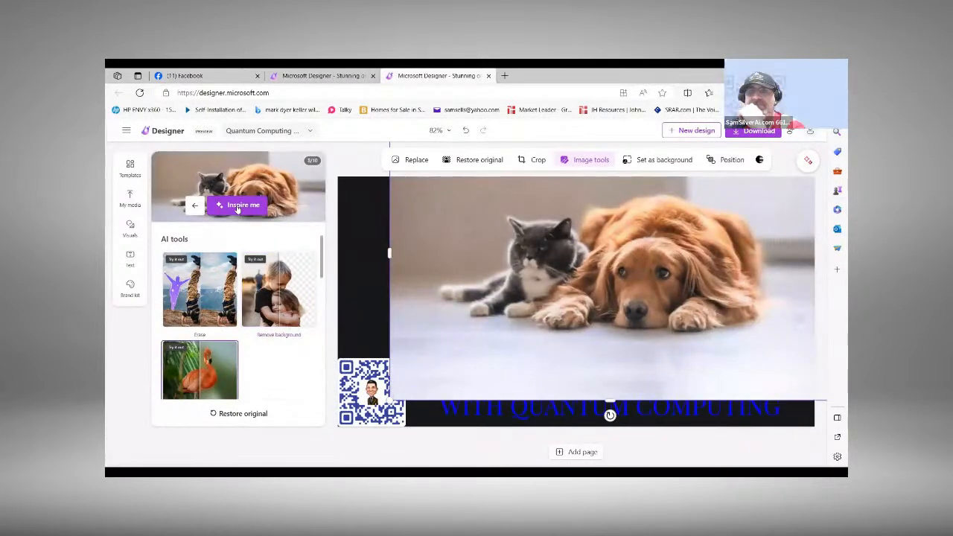
left_click(237, 209)
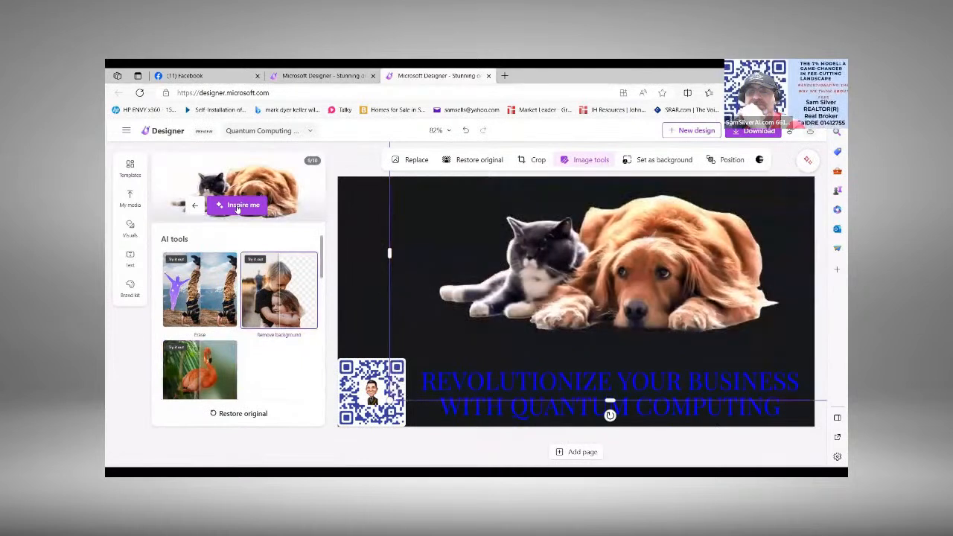
left_click(237, 207)
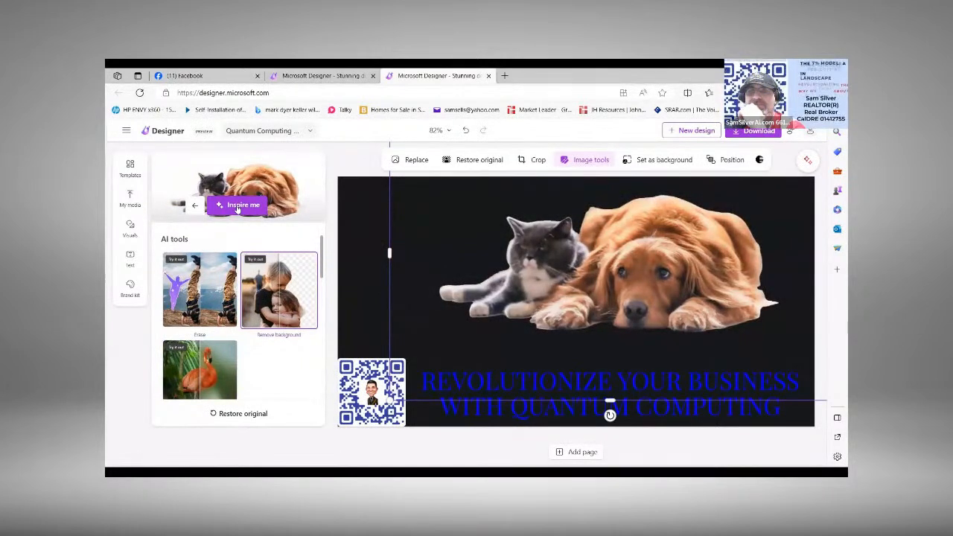
left_click(237, 207)
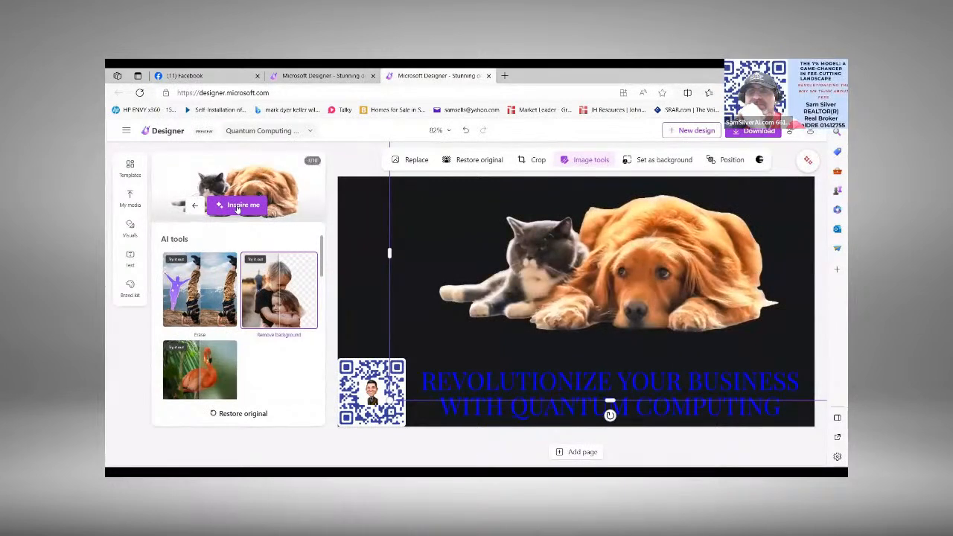
left_click(237, 207)
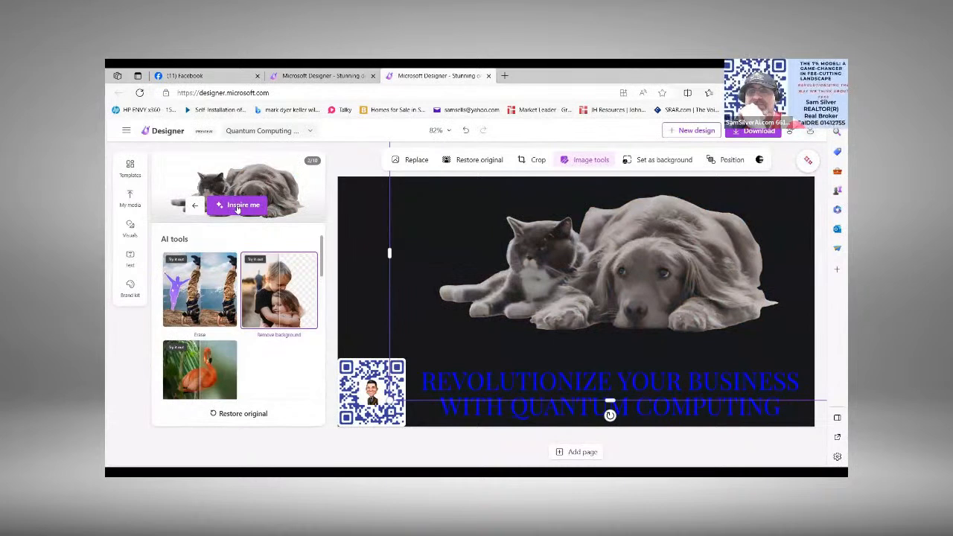
left_click(237, 208)
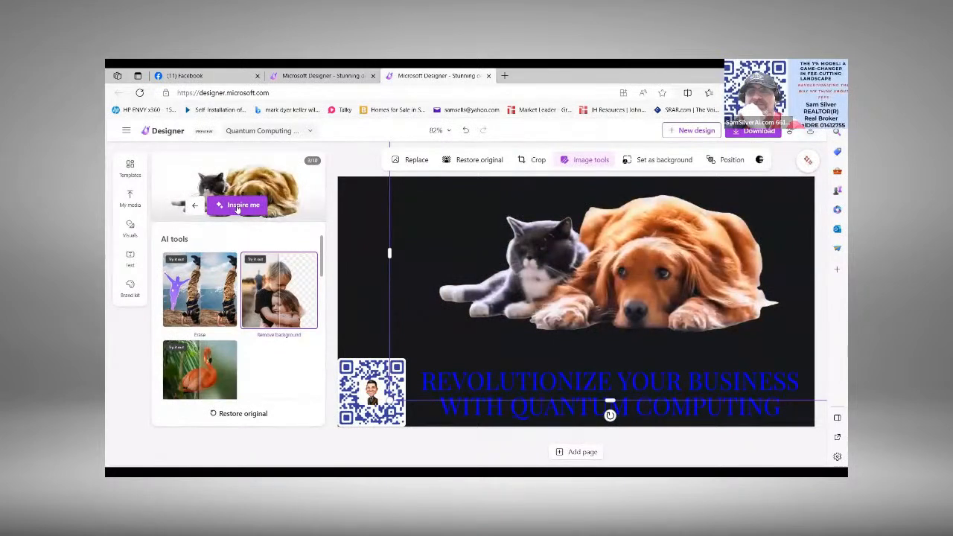
left_click(237, 208)
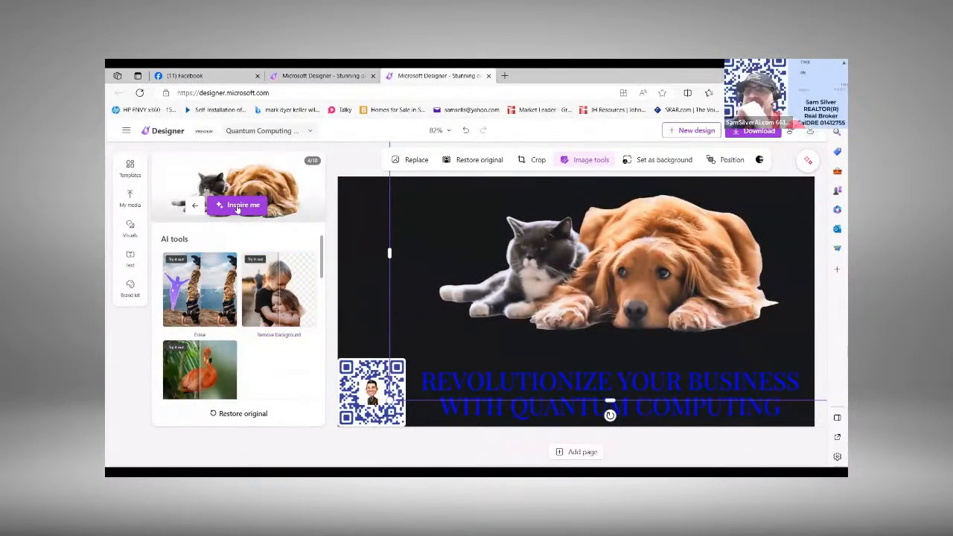
left_click(237, 208)
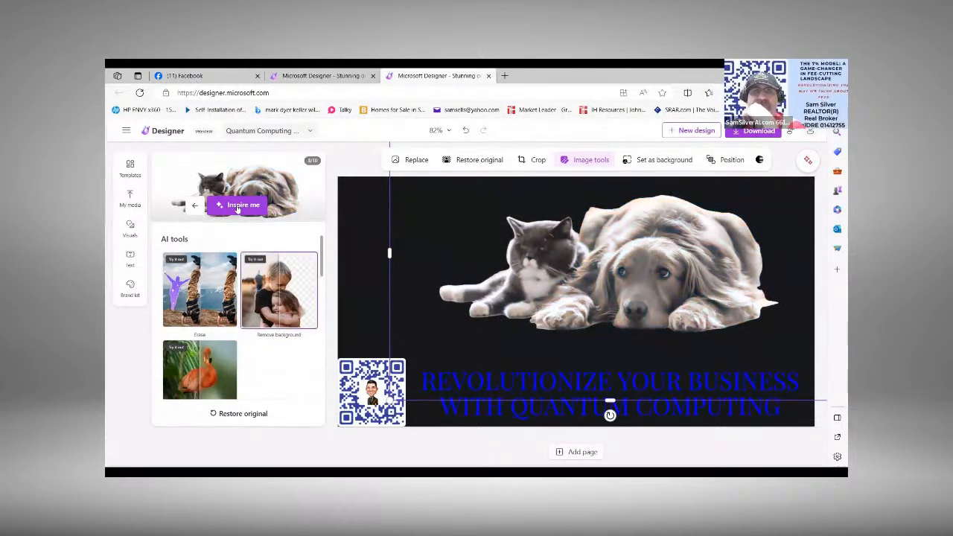
left_click(237, 207)
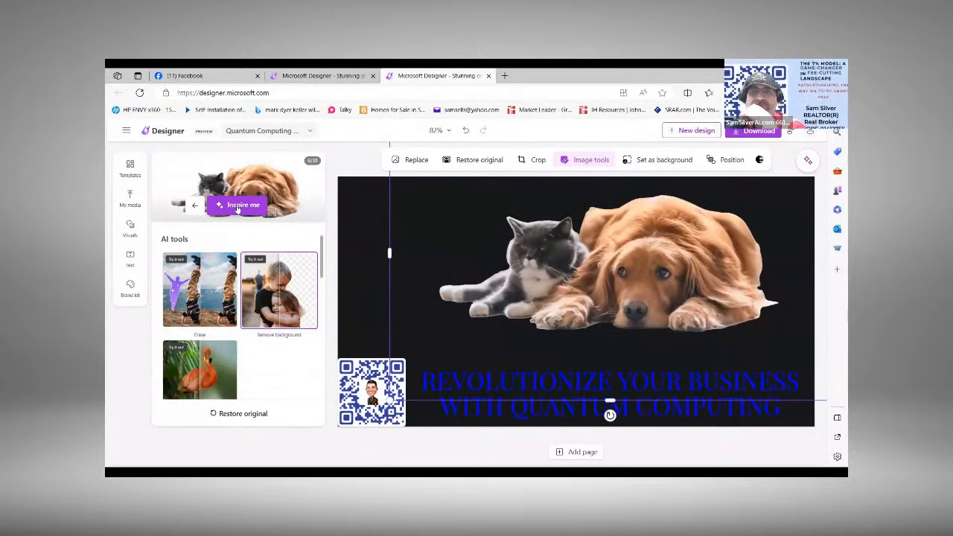
left_click(236, 208)
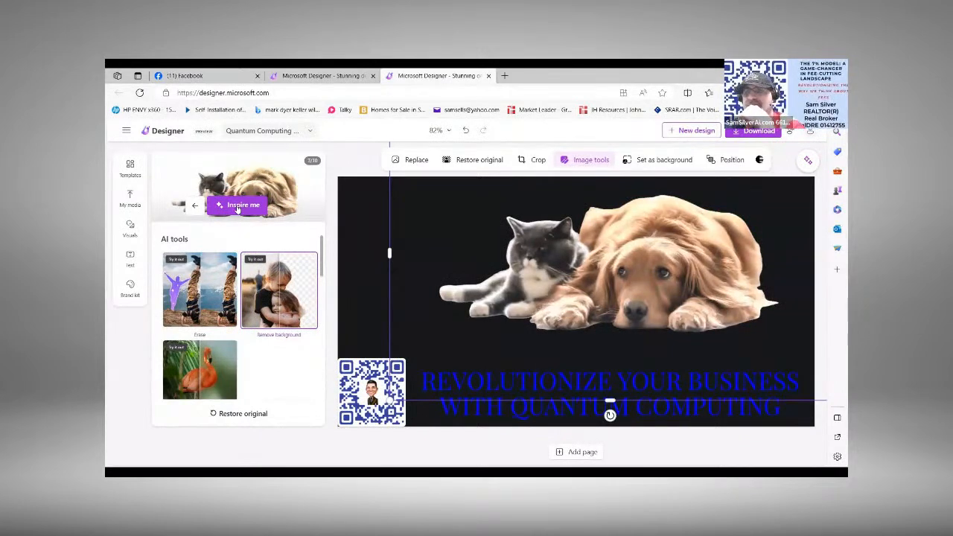
left_click(237, 208)
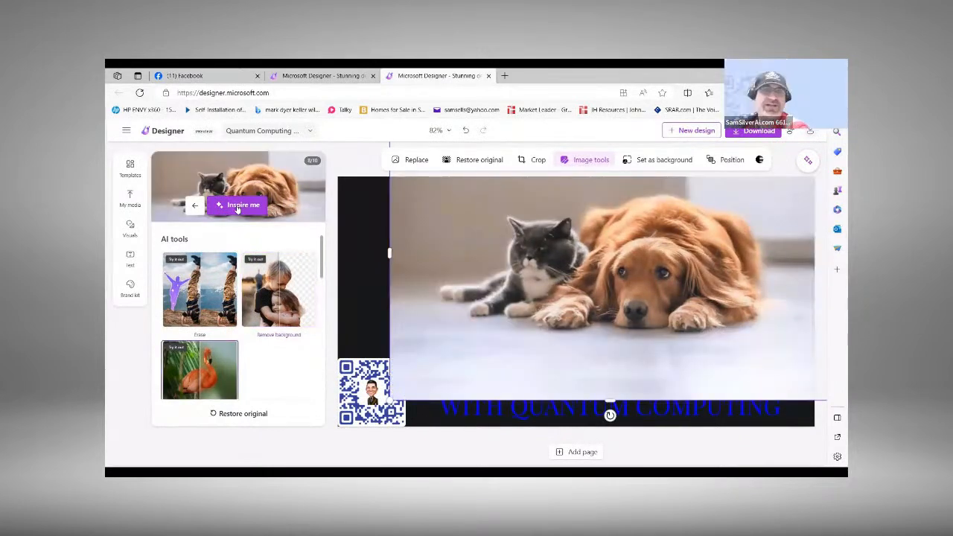
left_click(126, 168)
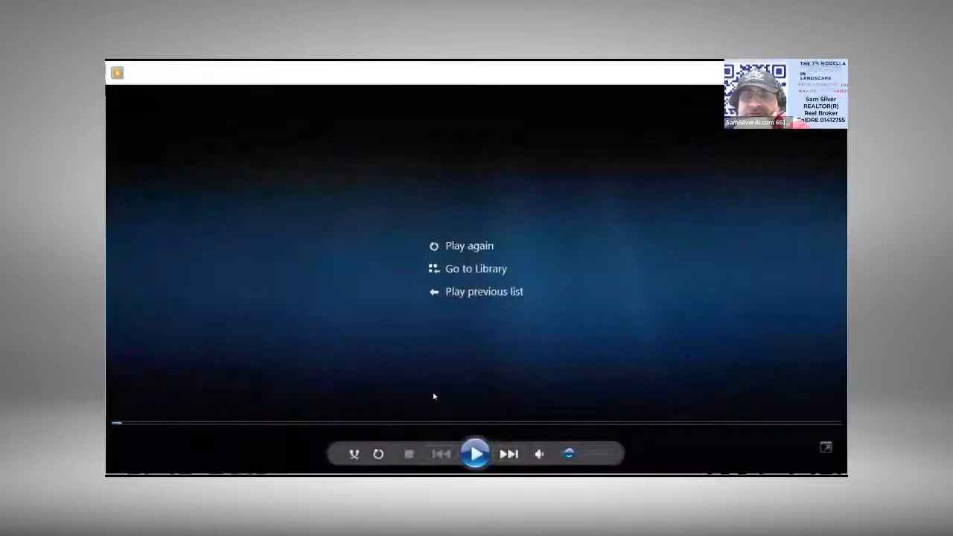
Step: Switch to Windows Media Player and replay The 7 Model A Game-Changer in Fee-Cutting Landscape several times, pausing on the fully displayed QR-code frame
left_click(466, 455)
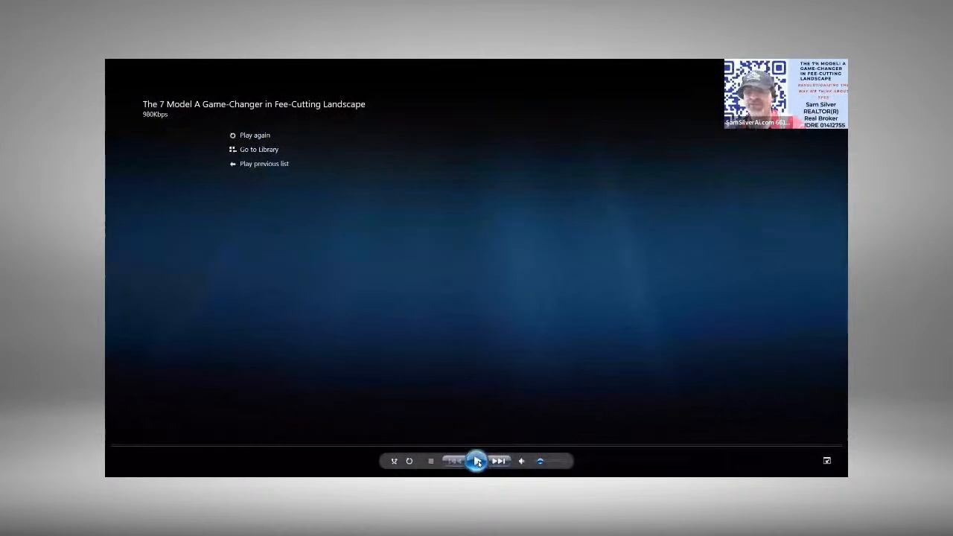
left_click(477, 462)
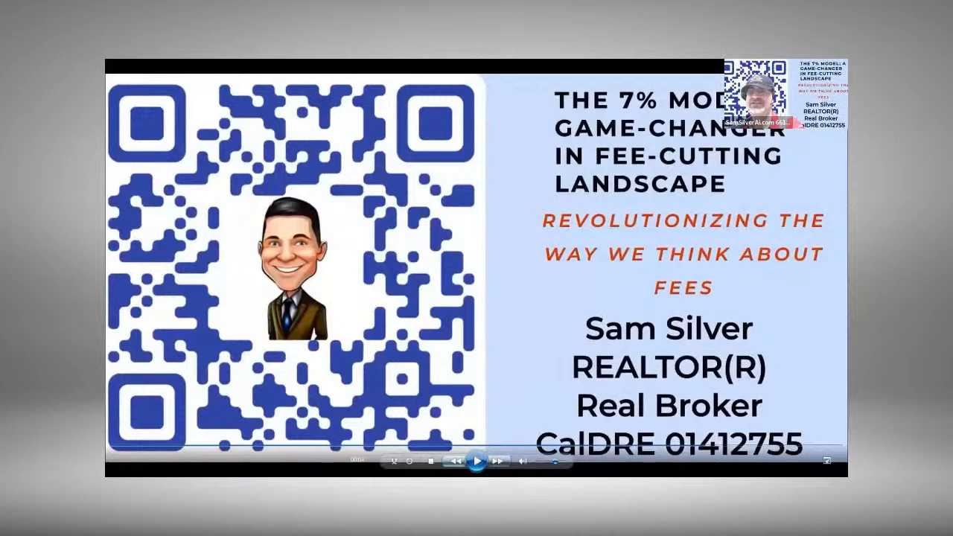
left_click(478, 462)
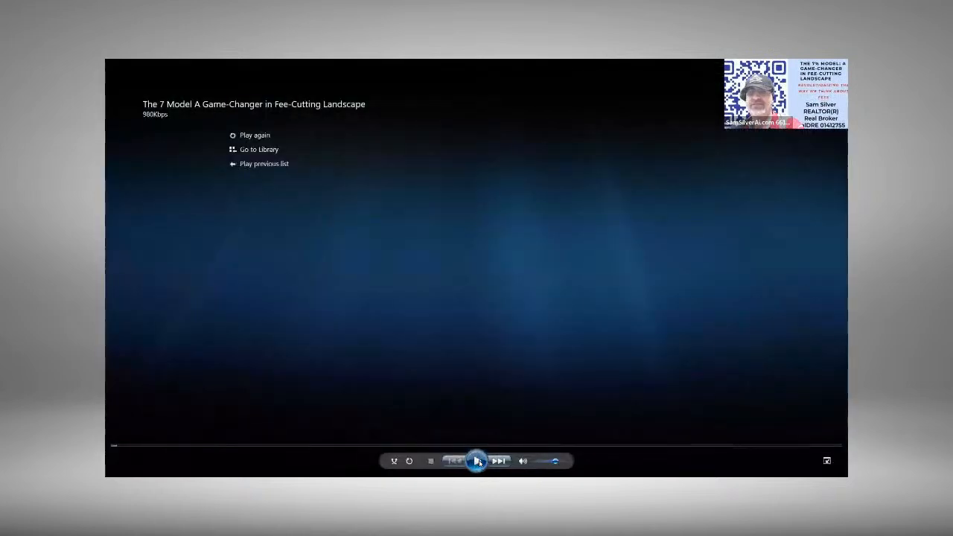
left_click(478, 462)
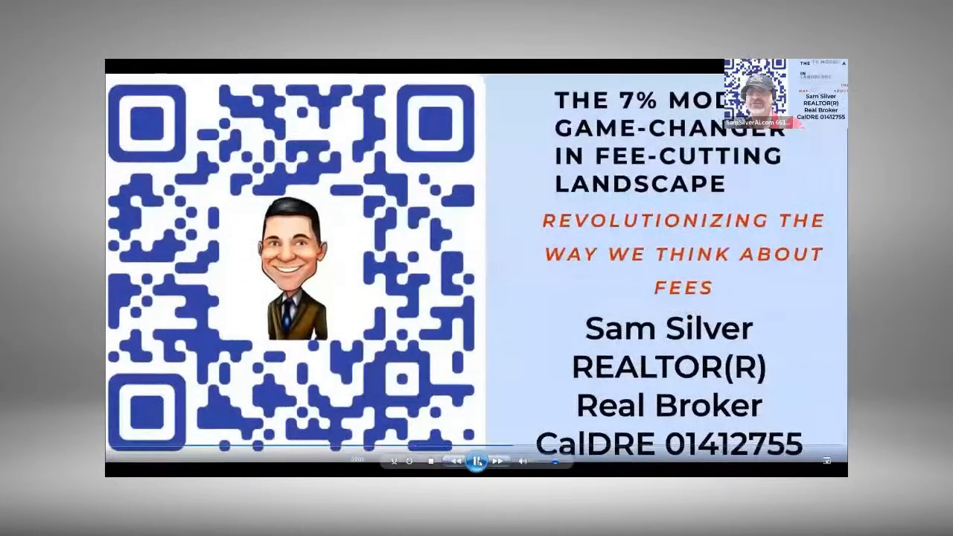
left_click(478, 462)
left_click(478, 462)
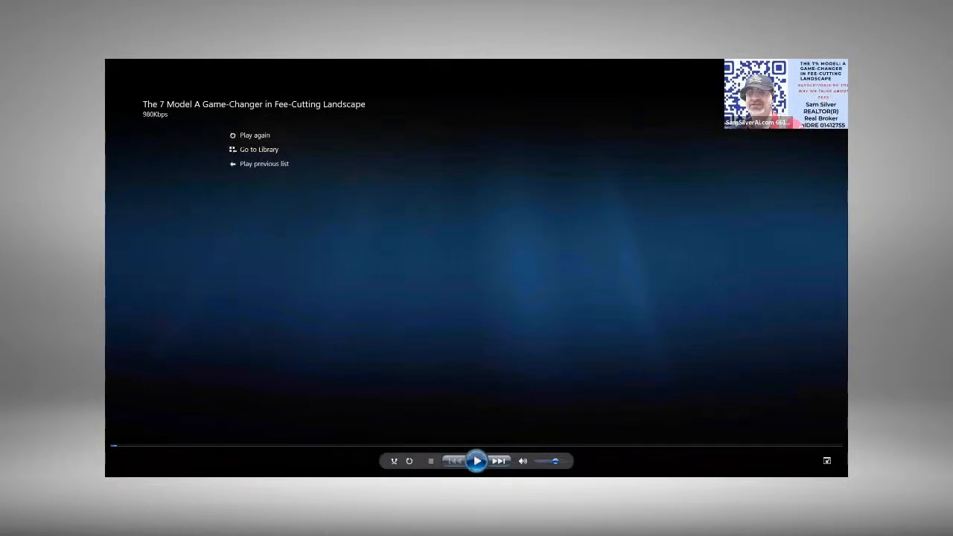
key("ctrl+p")
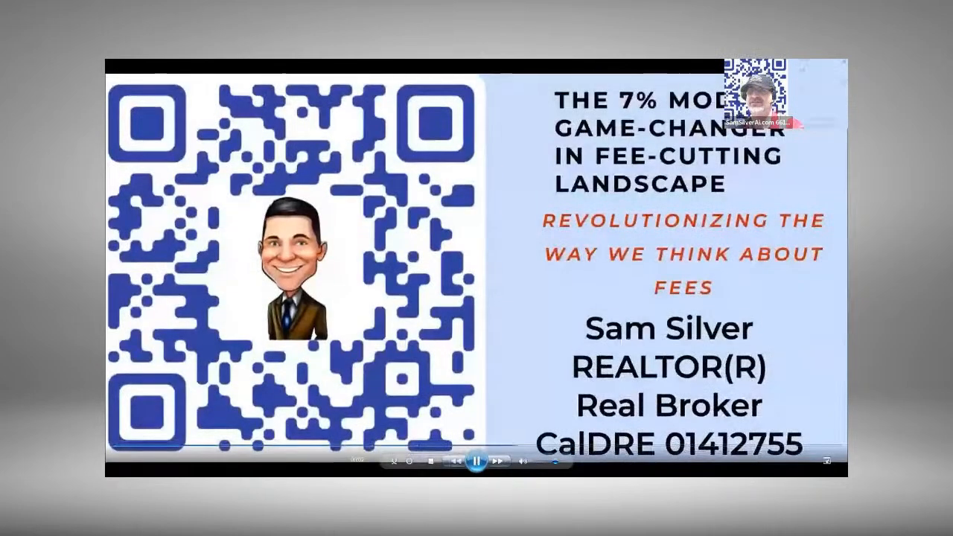
key("ctrl+p")
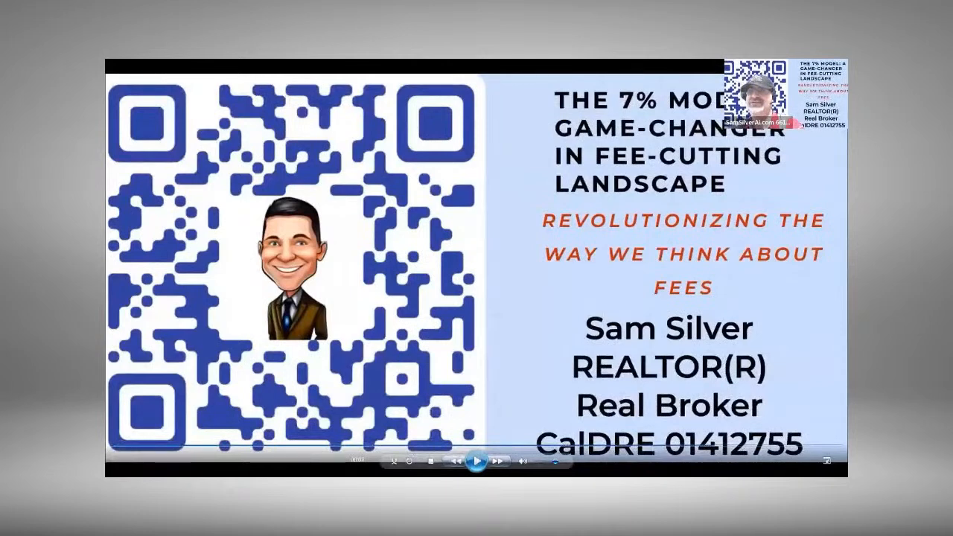